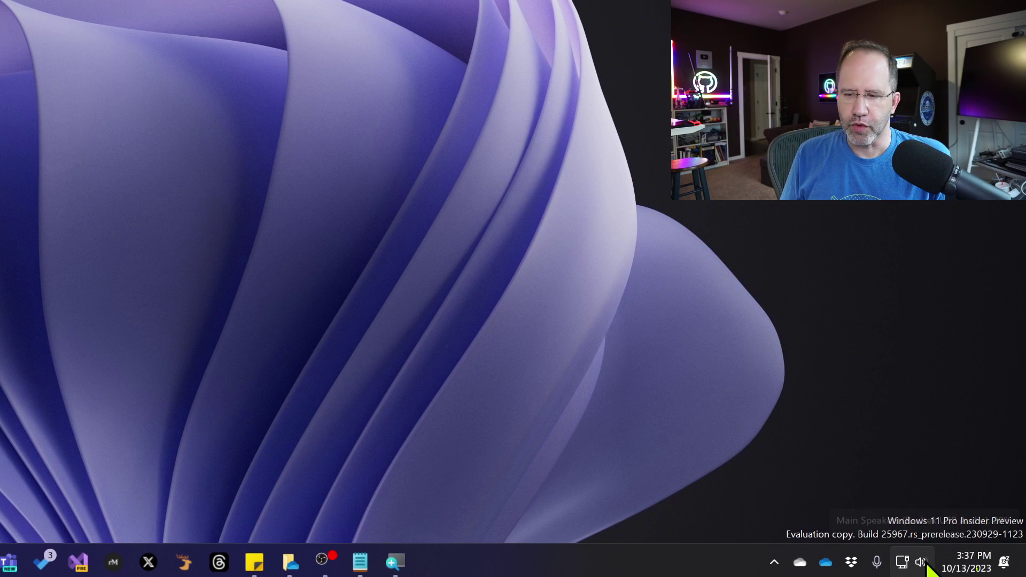
# Set the Quick Settings volume to about 52 and show the sound output device list
pyautogui.click(924, 564)
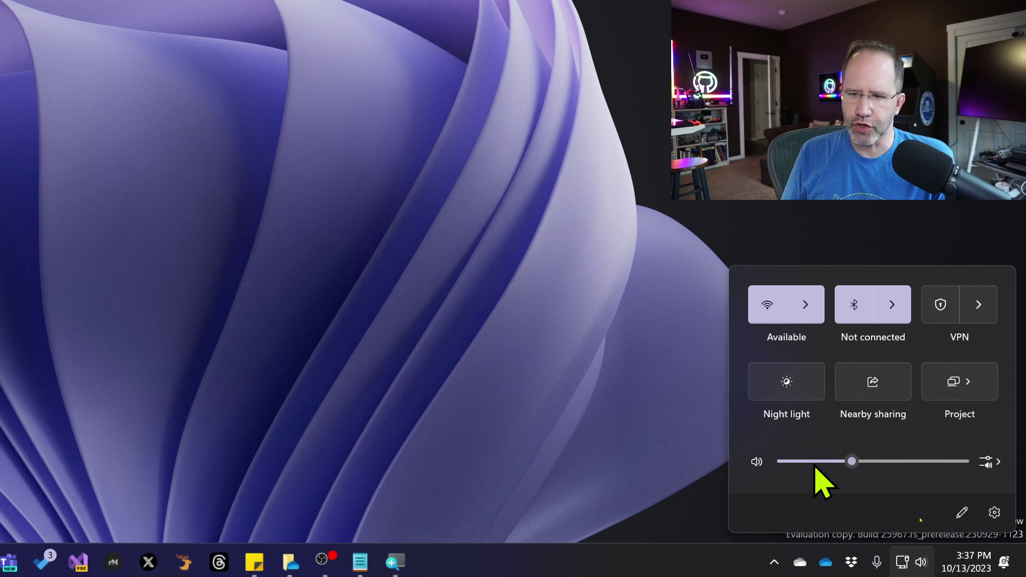
pyautogui.moveTo(857, 465)
pyautogui.mouseDown()
pyautogui.moveTo(902, 466)
pyautogui.moveTo(858, 466)
pyautogui.moveTo(886, 466)
pyautogui.moveTo(869, 467)
pyautogui.mouseUp()
pyautogui.click(882, 462)
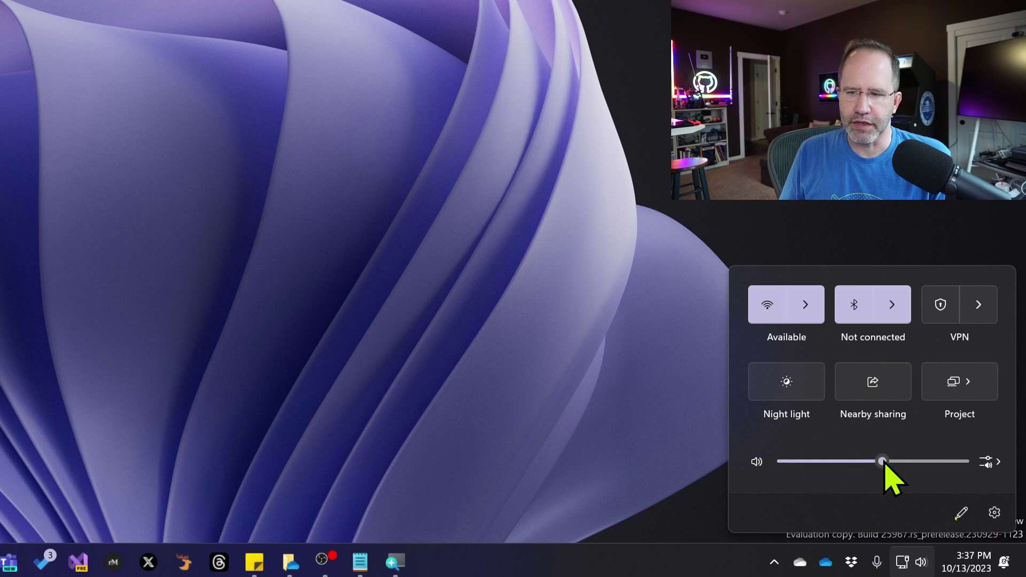
pyautogui.click(991, 462)
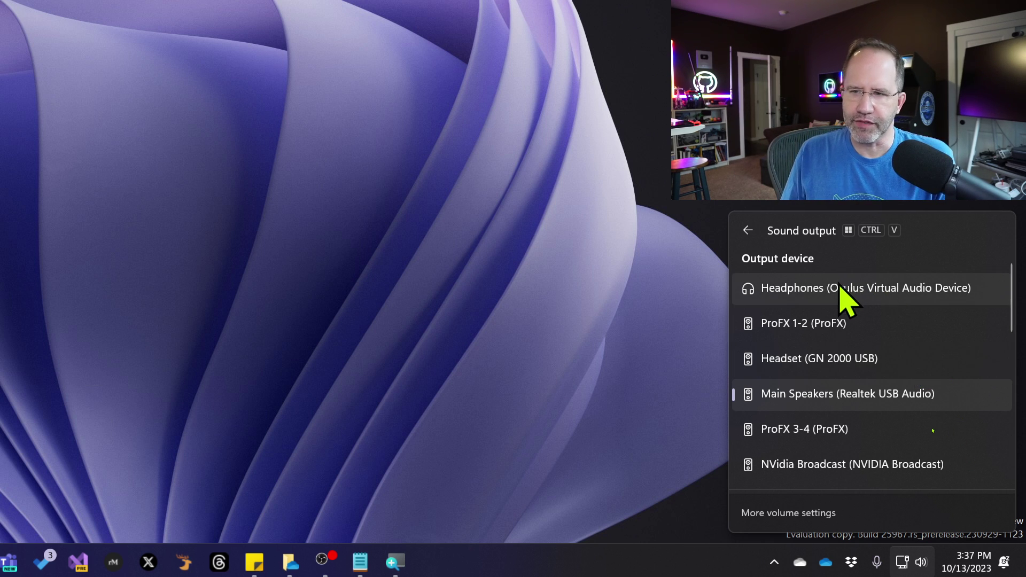
pyautogui.scroll(-2, 838, 321)
pyautogui.scroll(-2, 840, 331)
pyautogui.scroll(4, 842, 347)
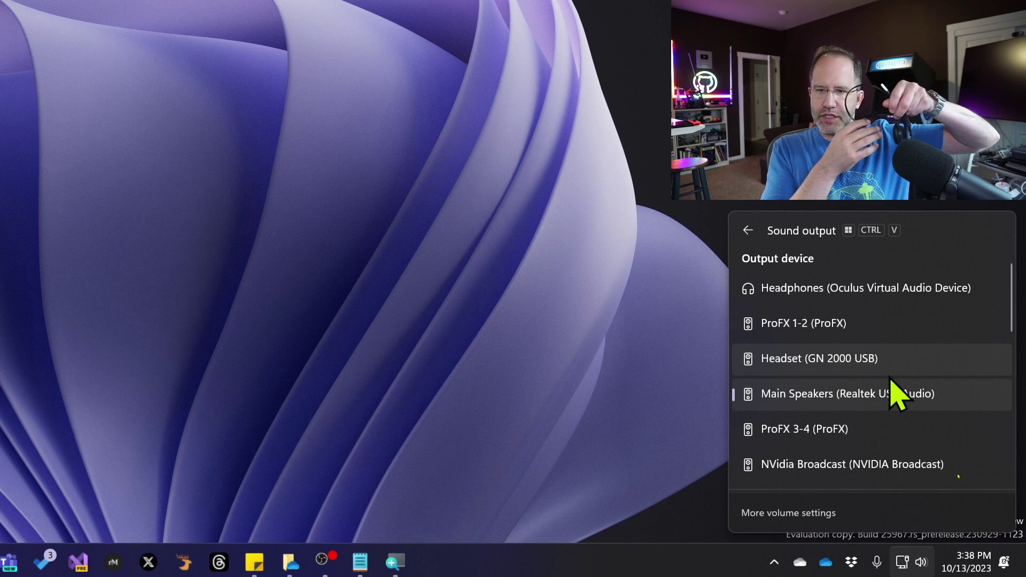
pyautogui.scroll(-1, 879, 425)
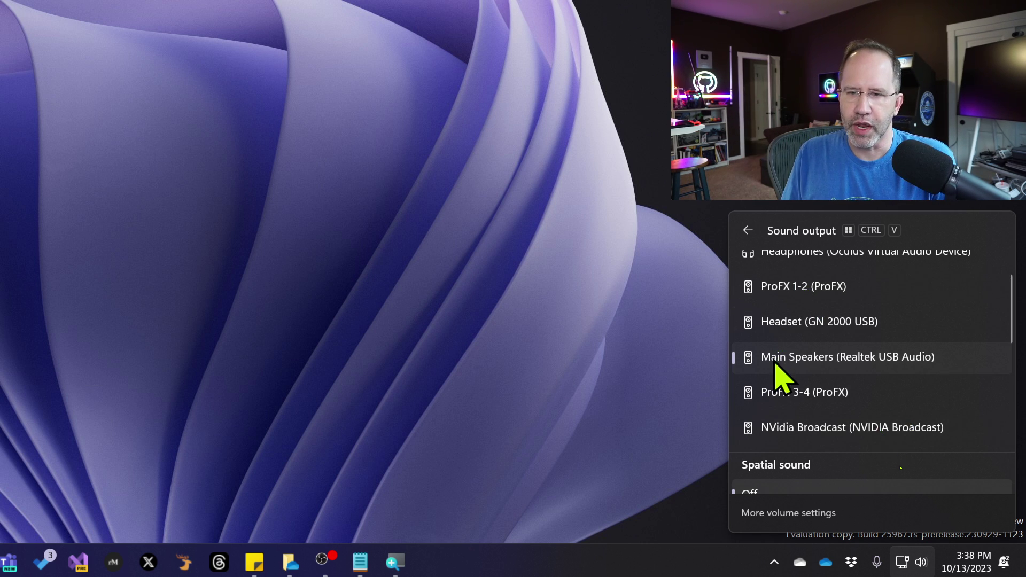
# Raise the volume to 70 and switch the sound output to the Headset
pyautogui.click(749, 229)
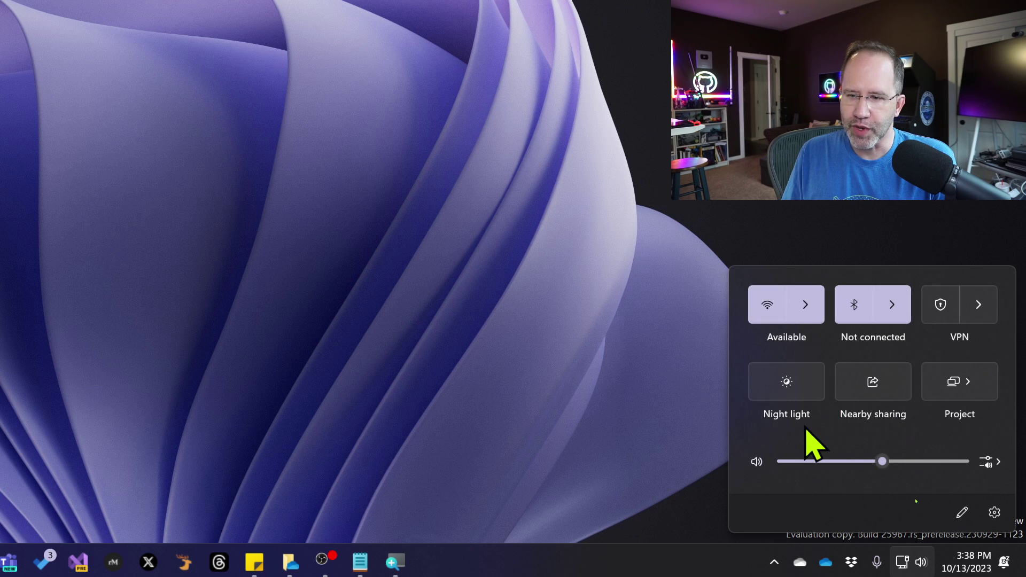
pyautogui.moveTo(884, 461)
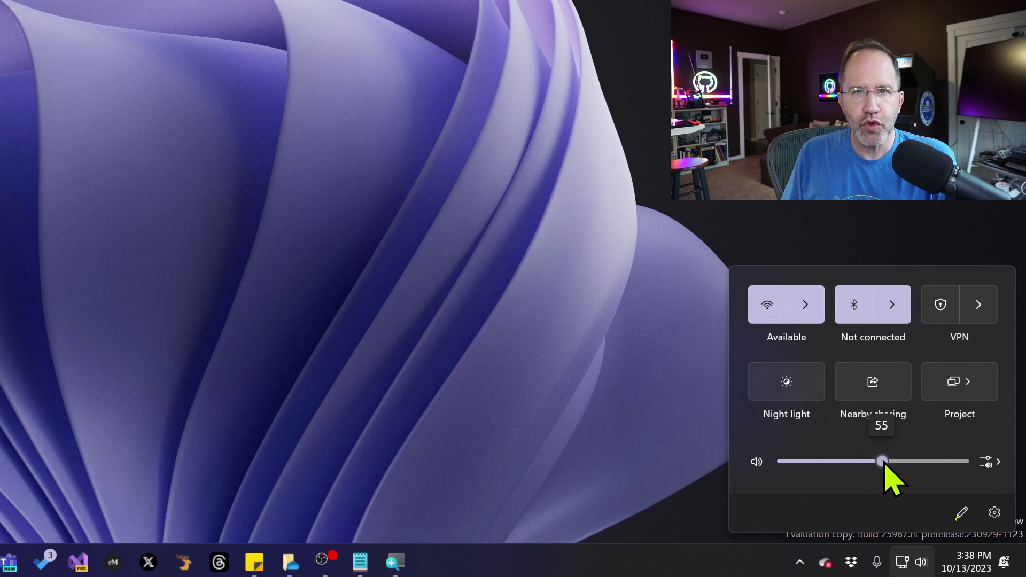
pyautogui.moveTo(884, 461)
pyautogui.mouseDown()
pyautogui.moveTo(868, 462)
pyautogui.moveTo(909, 461)
pyautogui.moveTo(865, 463)
pyautogui.moveTo(911, 462)
pyautogui.moveTo(892, 462)
pyautogui.mouseUp()
pyautogui.click(960, 462)
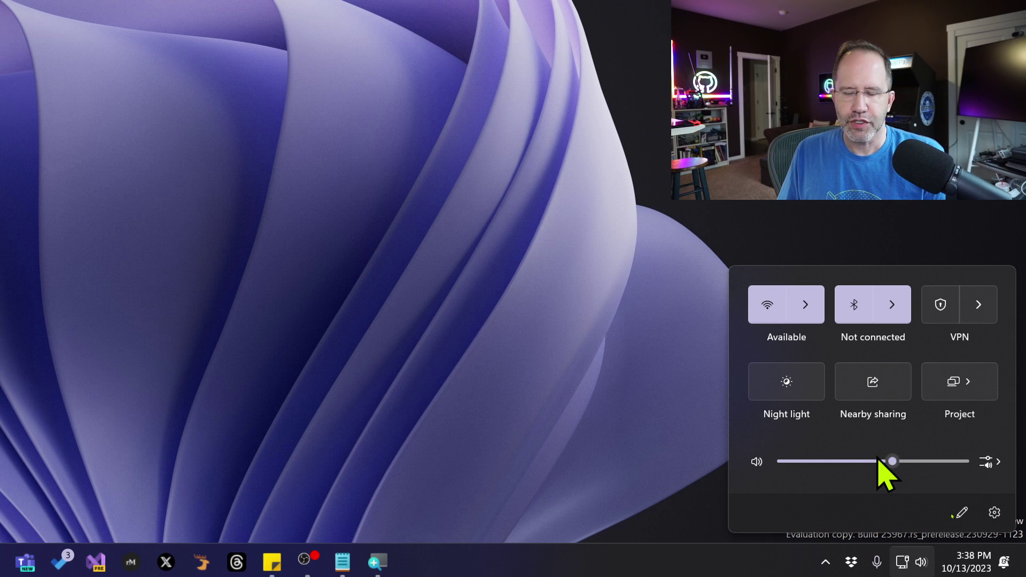
pyautogui.click(989, 462)
pyautogui.click(786, 358)
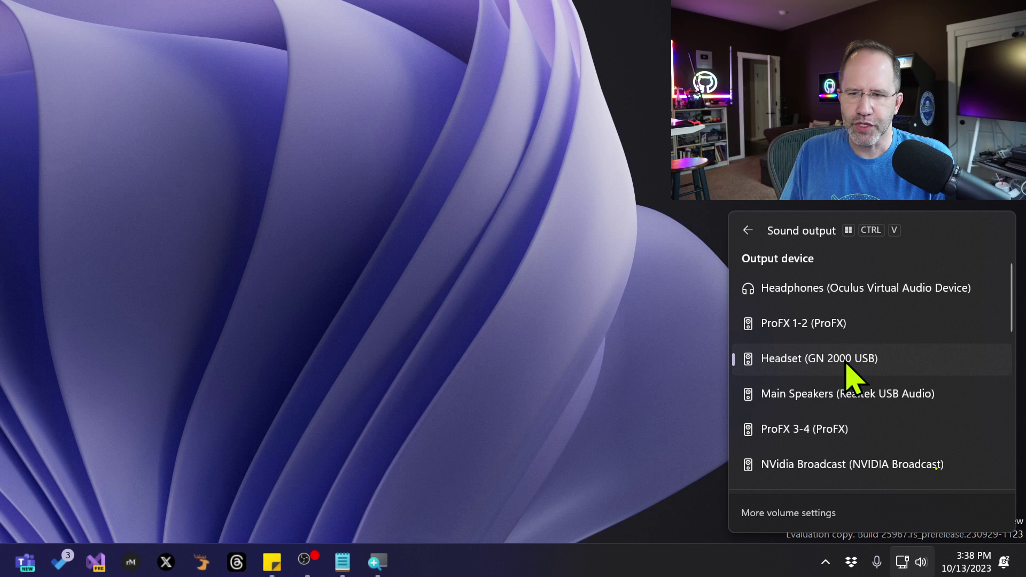
# Readjust the volume and switch the sound output back to Main Speakers
pyautogui.click(747, 229)
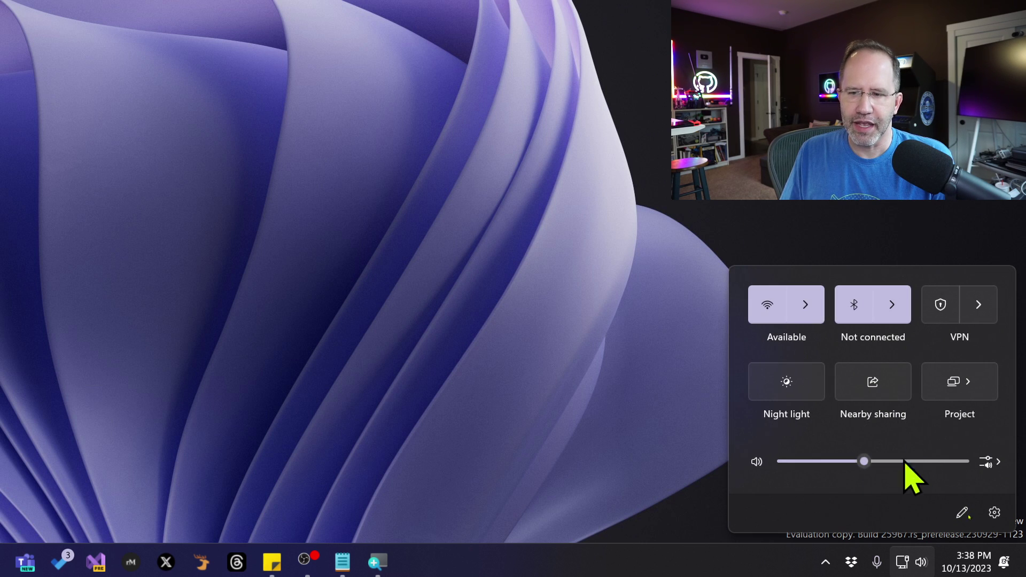
pyautogui.moveTo(868, 462); pyautogui.dragTo(893, 462)
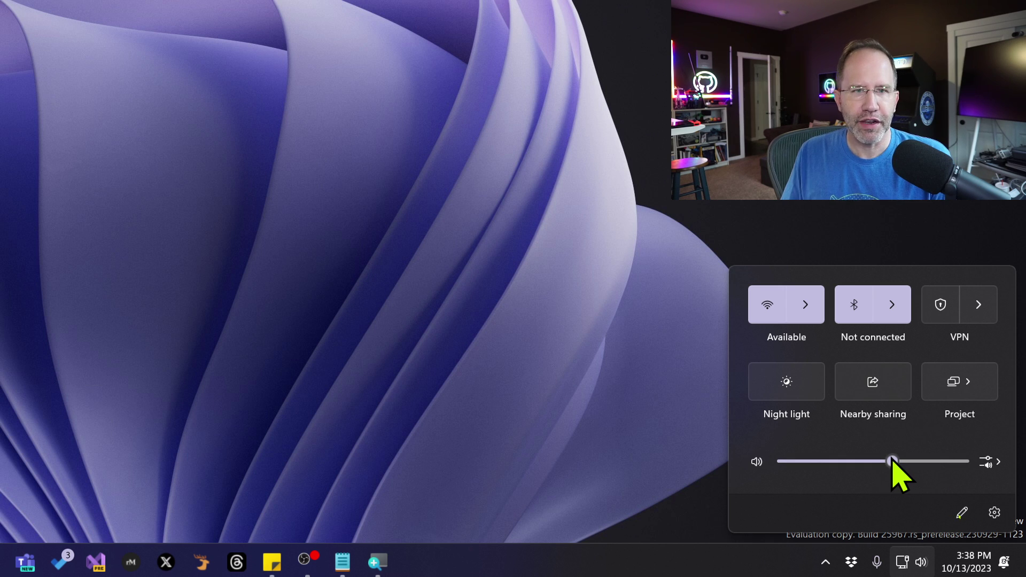
pyautogui.click(993, 463)
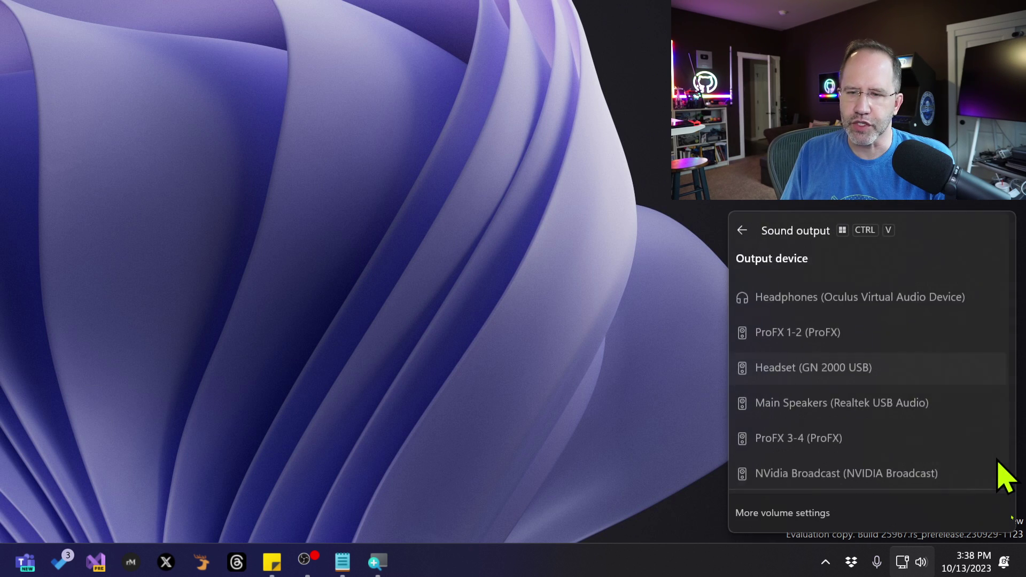
pyautogui.click(841, 395)
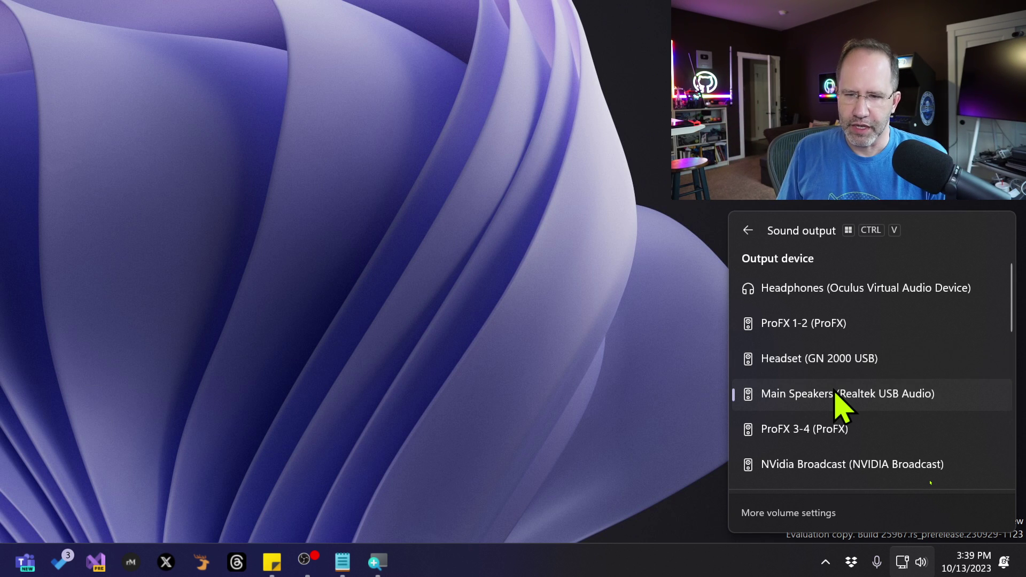
# Reopen the sound output device list to confirm Main Speakers is selected
pyautogui.click(747, 231)
pyautogui.scroll(4, 908, 464)
pyautogui.scroll(-3, 912, 466)
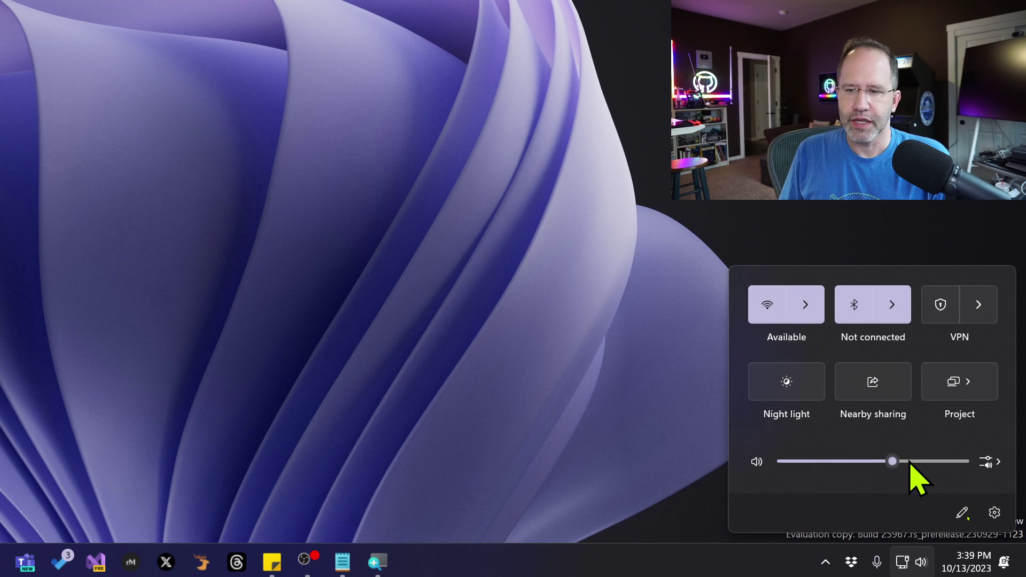
pyautogui.scroll(4, 910, 464)
pyautogui.moveTo(910, 463)
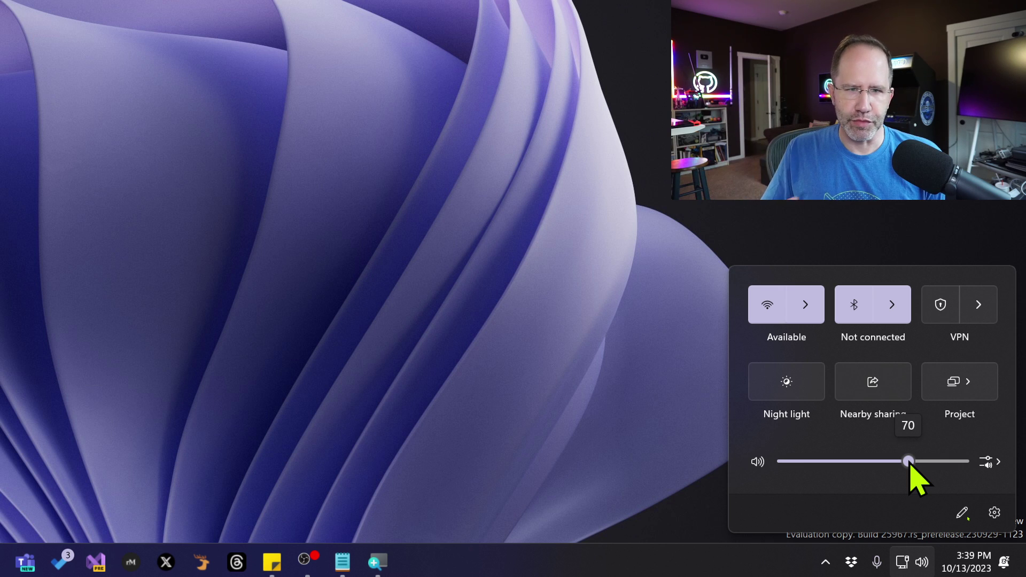
pyautogui.click(985, 463)
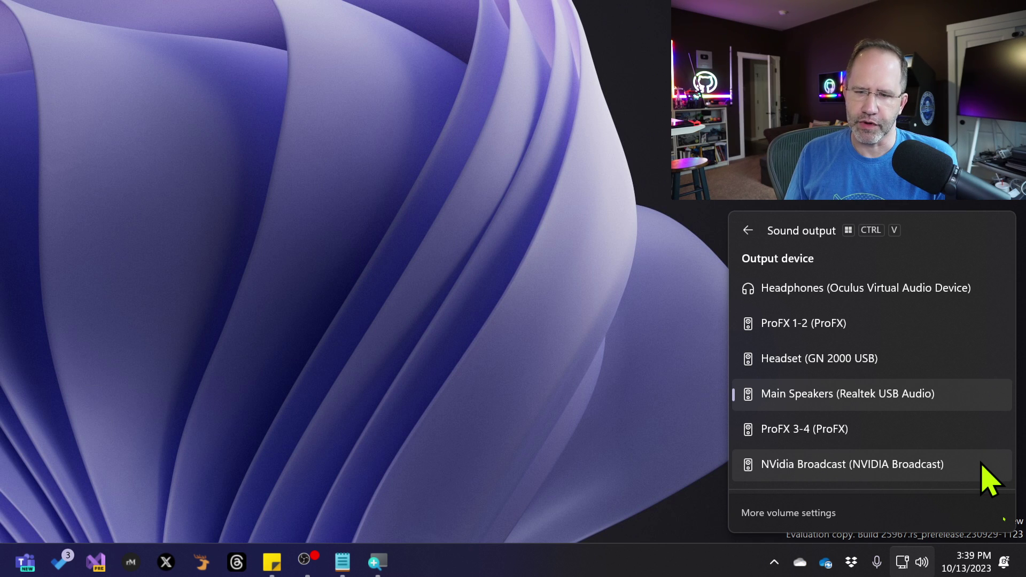
pyautogui.scroll(-2, 907, 425)
pyautogui.scroll(3, 898, 435)
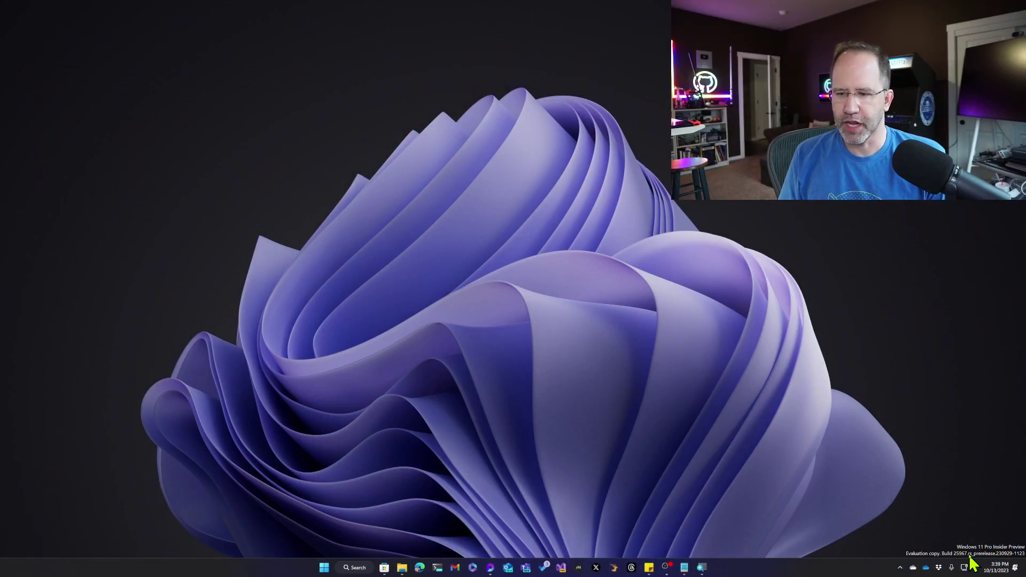
# Open Sound settings from the volume icon's context menu and enlarge the Settings window
pyautogui.click(973, 567)
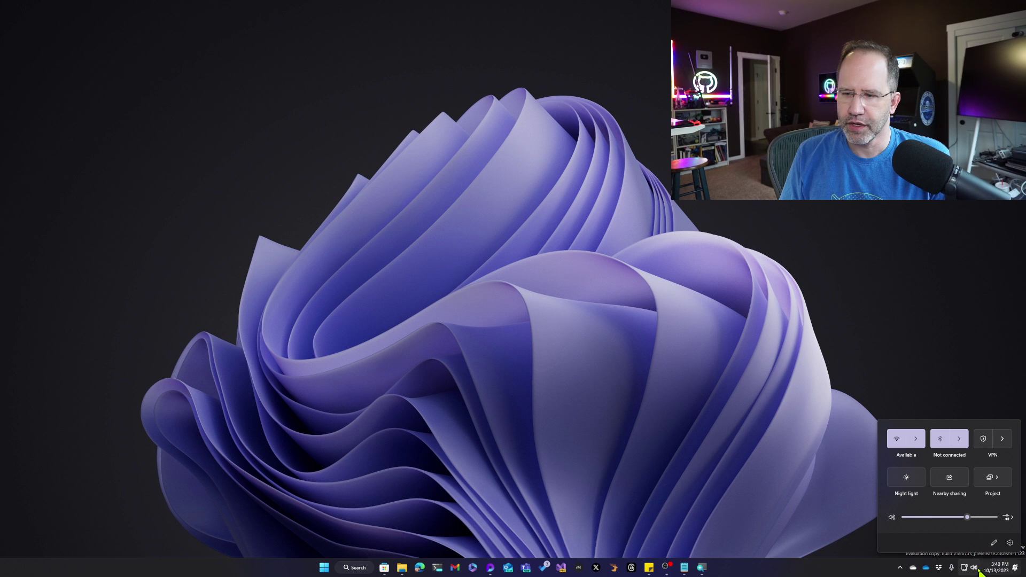
pyautogui.rightClick(976, 569)
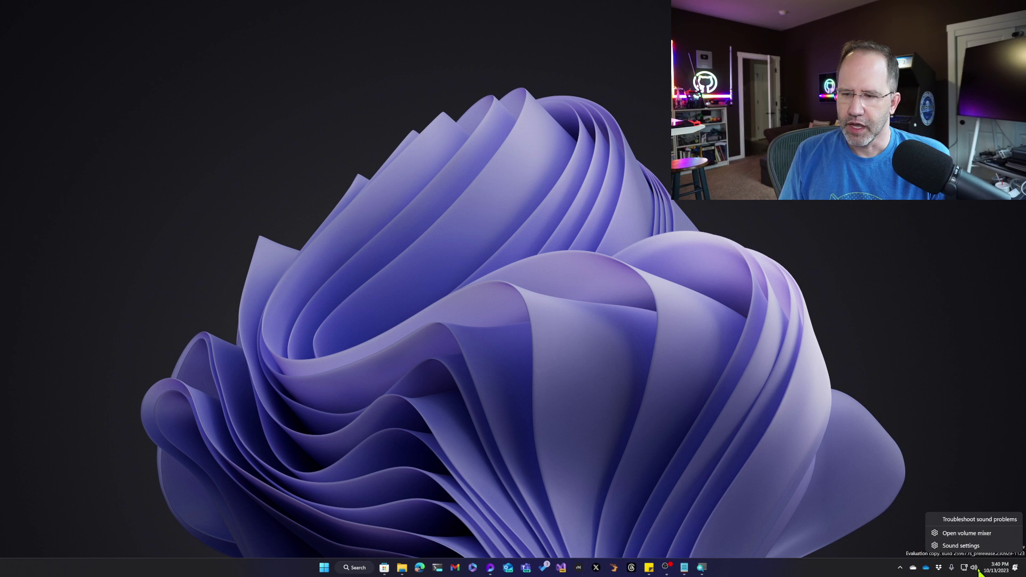
pyautogui.click(961, 545)
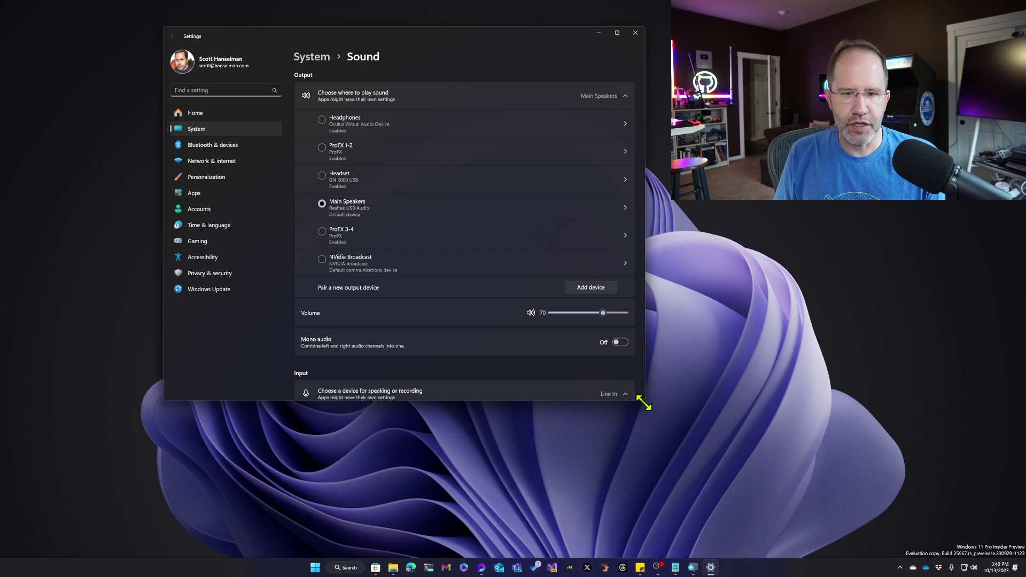
pyautogui.moveTo(644, 405); pyautogui.dragTo(698, 480)
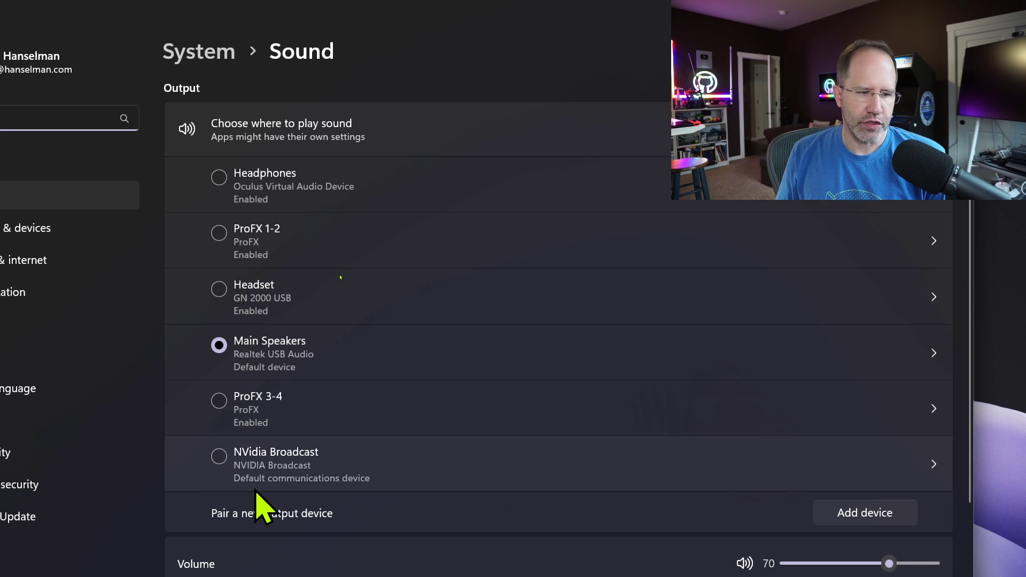
# Open the properties page of the Main Speakers output device
pyautogui.scroll(-2, 262, 513)
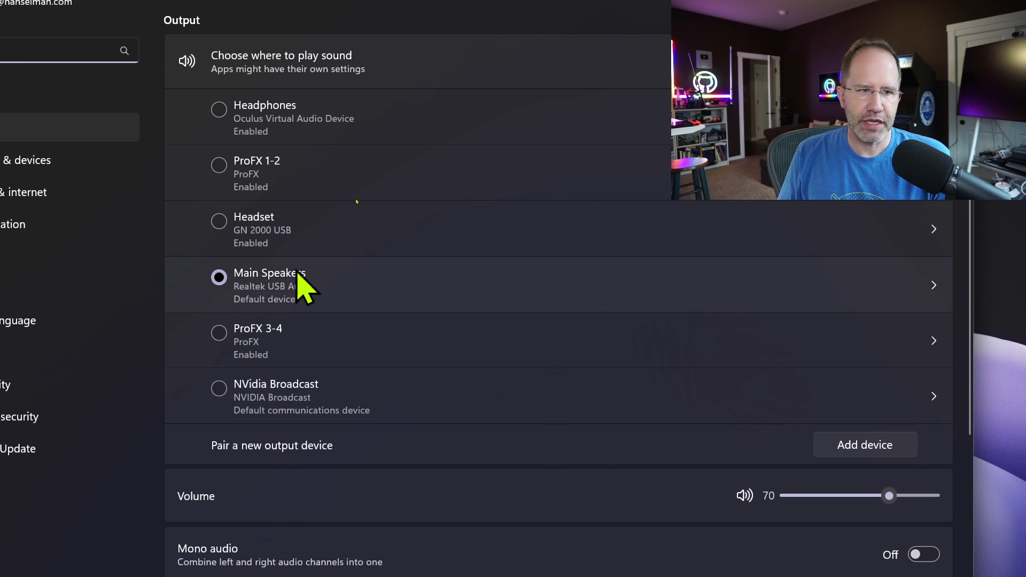
pyautogui.click(932, 289)
pyautogui.scroll(3, 431, 23)
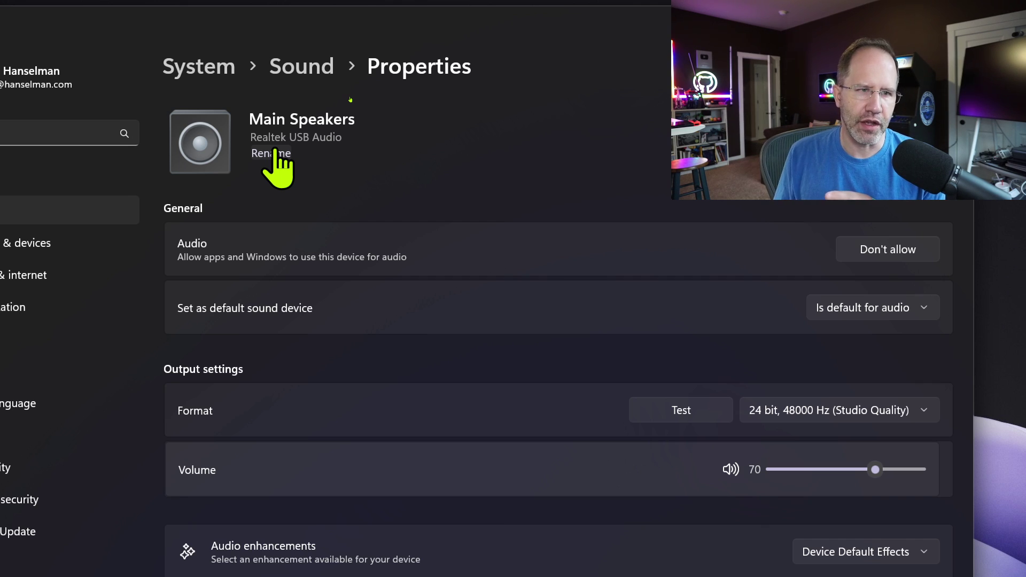
# Rename Main Speakers to 'Main 5.1 Speakers' by inserting '5.1' after 'Main'
pyautogui.click(275, 155)
pyautogui.click(202, 83)
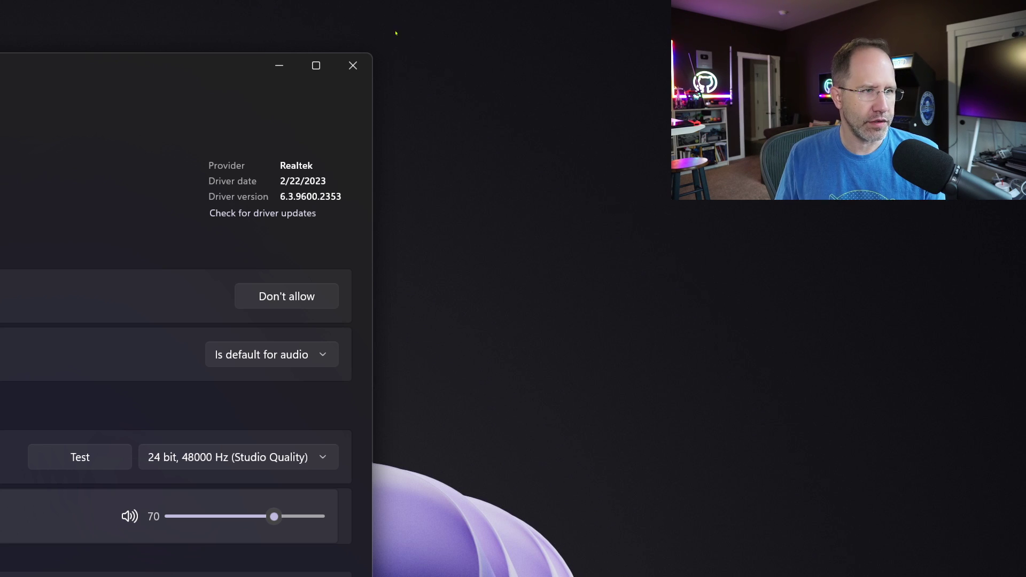
pyautogui.write('5.1 Speakers')
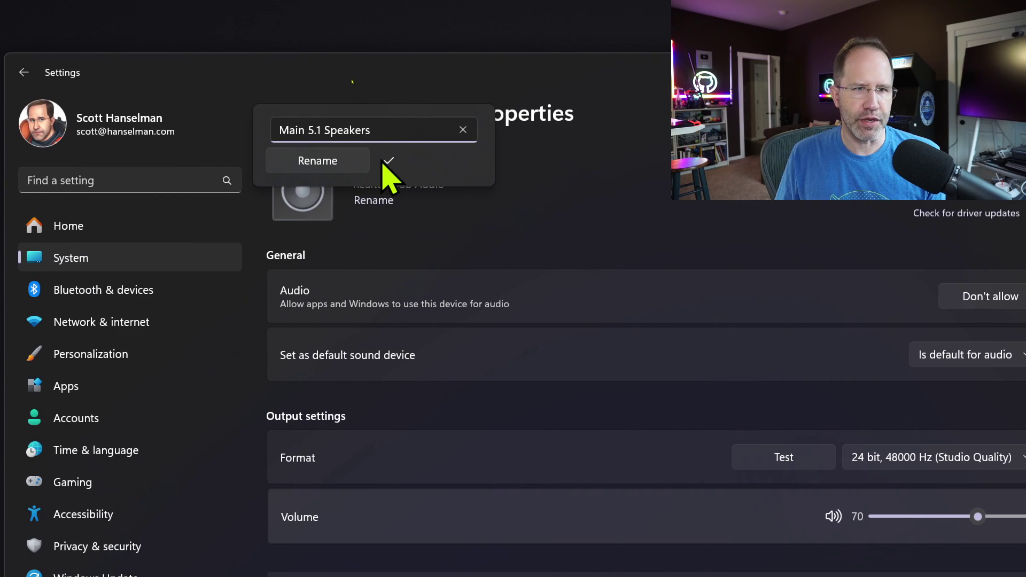
pyautogui.click(348, 163)
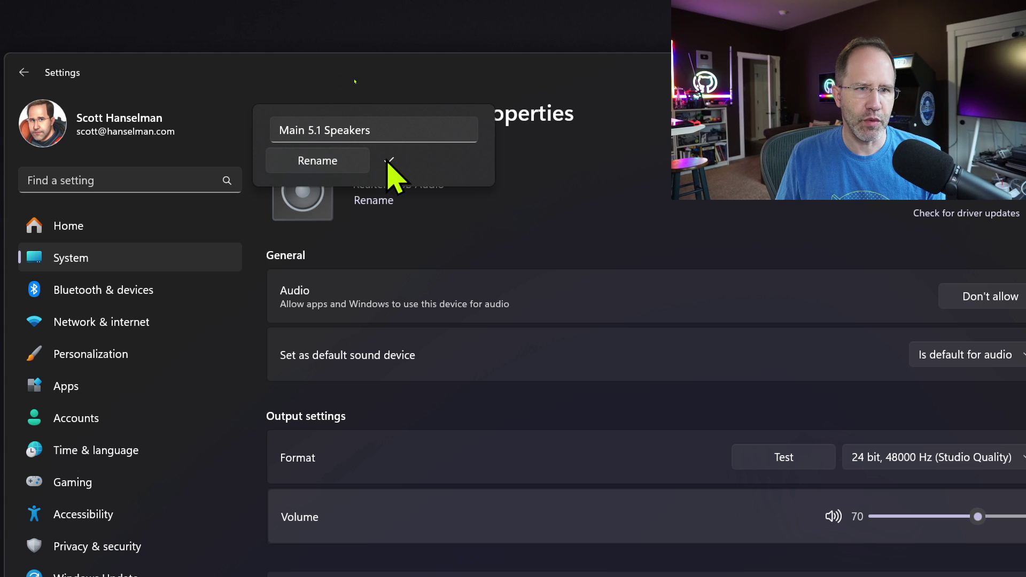
pyautogui.click(350, 163)
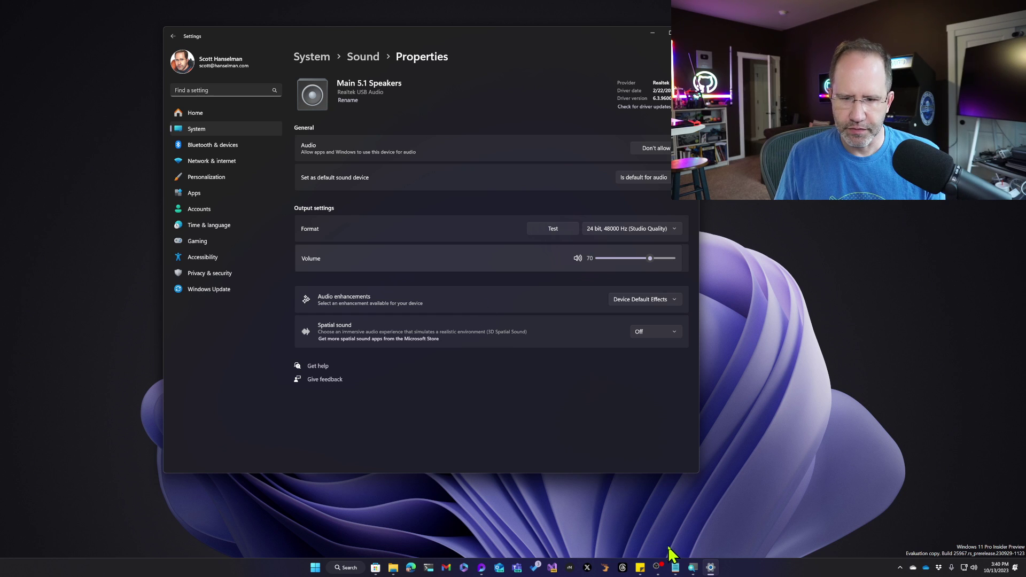
pyautogui.click(693, 568)
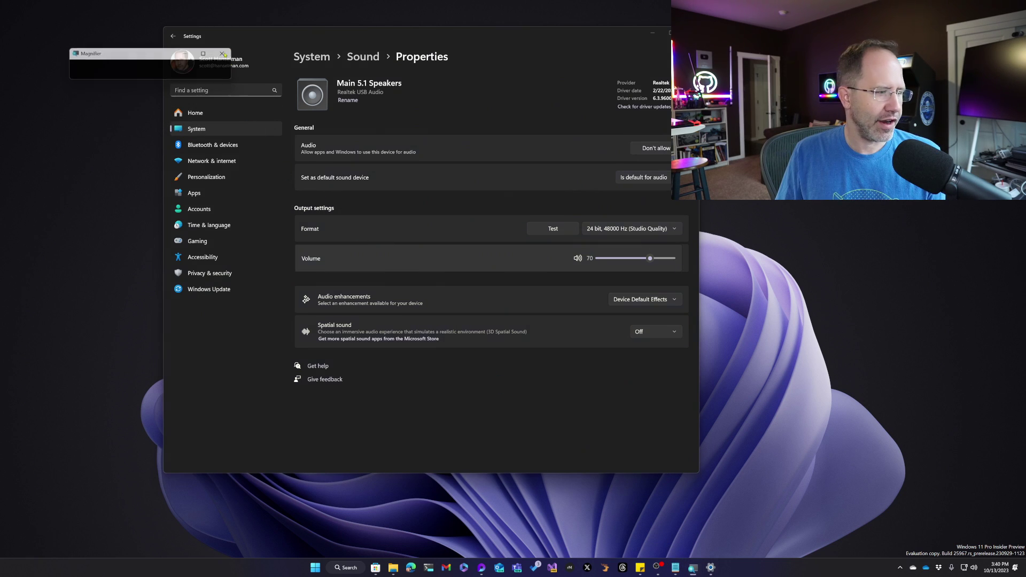
pyautogui.click(223, 54)
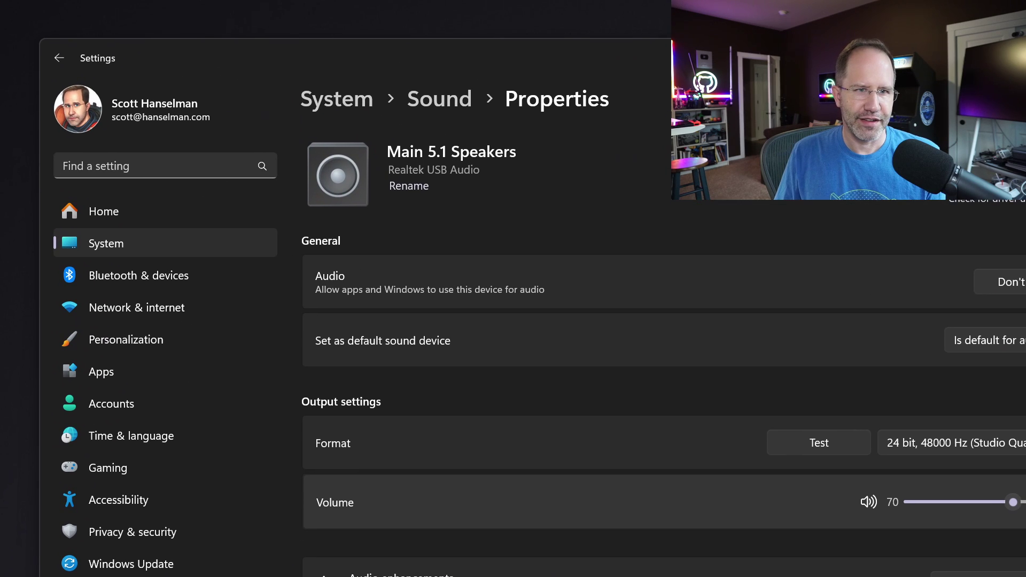
pyautogui.moveTo(258, 63); pyautogui.dragTo(636, 244)
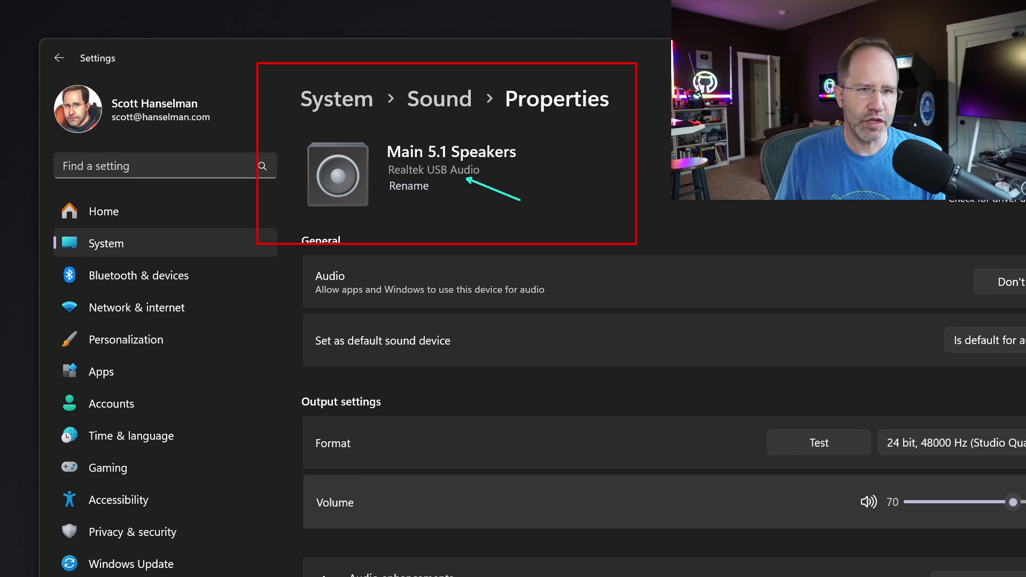
pyautogui.moveTo(521, 201); pyautogui.dragTo(588, 222)
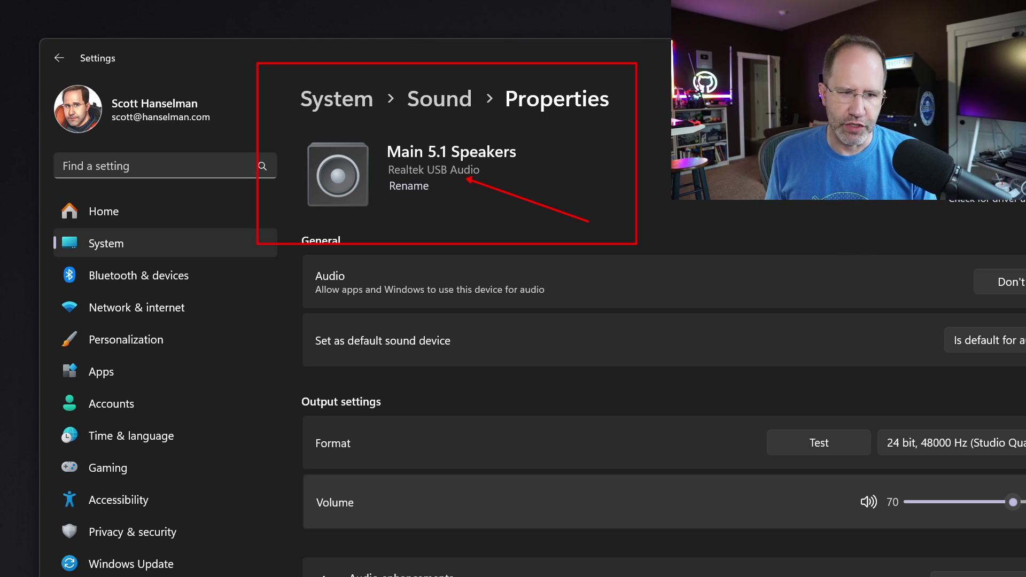
pyautogui.press('Escape')
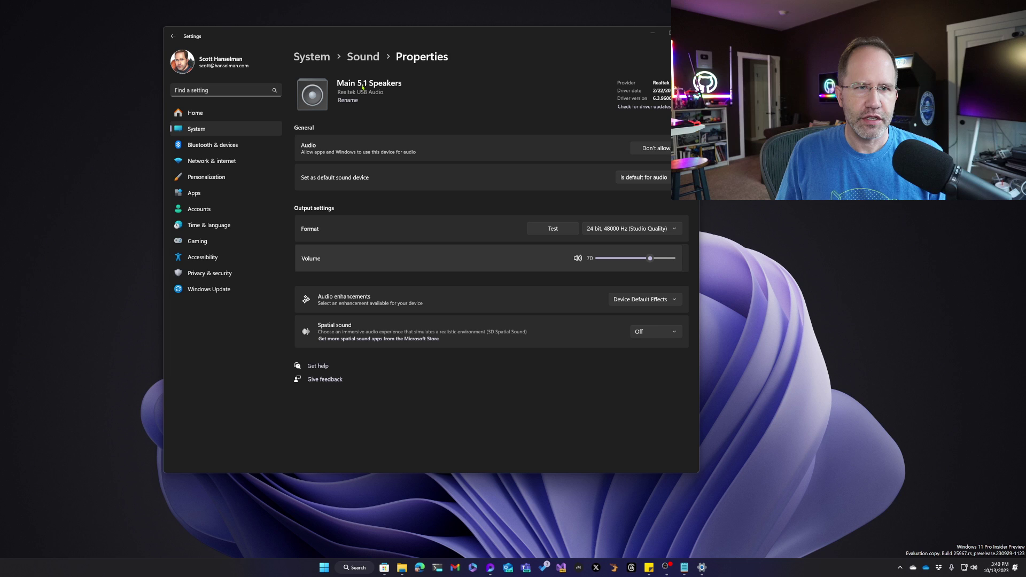
# Go back to the System > Sound page and review its Output device list
pyautogui.click(363, 57)
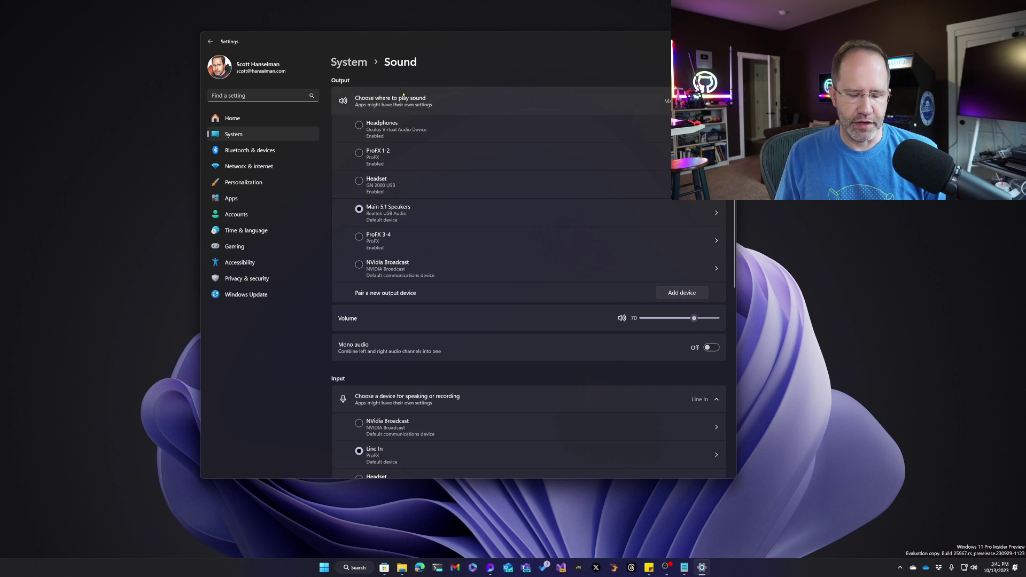
pyautogui.hotkey('ctrl', '1')
pyautogui.moveTo(324, 55); pyautogui.dragTo(491, 234)
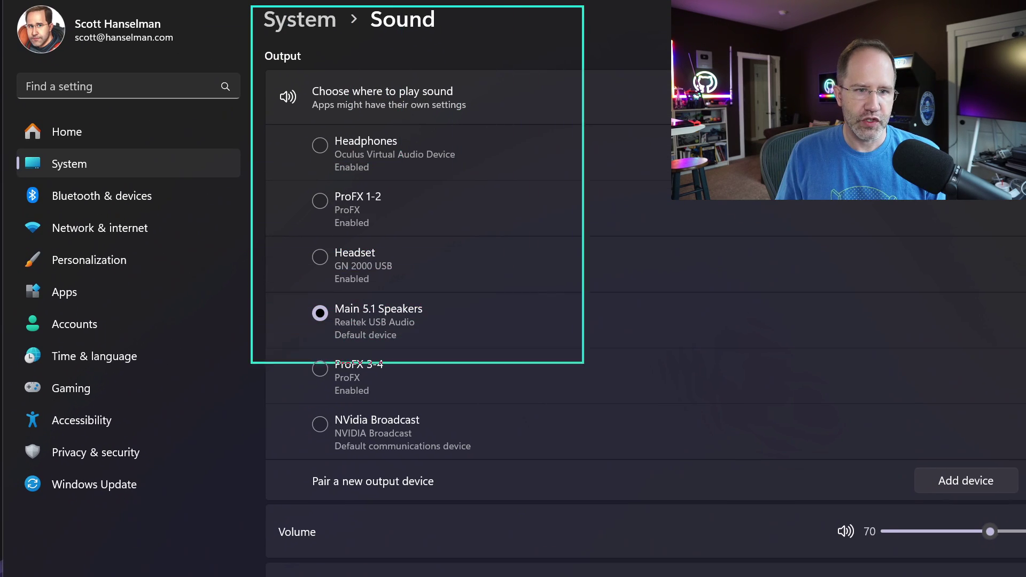
pyautogui.press('r')
pyautogui.moveTo(583, 363); pyautogui.dragTo(640, 515)
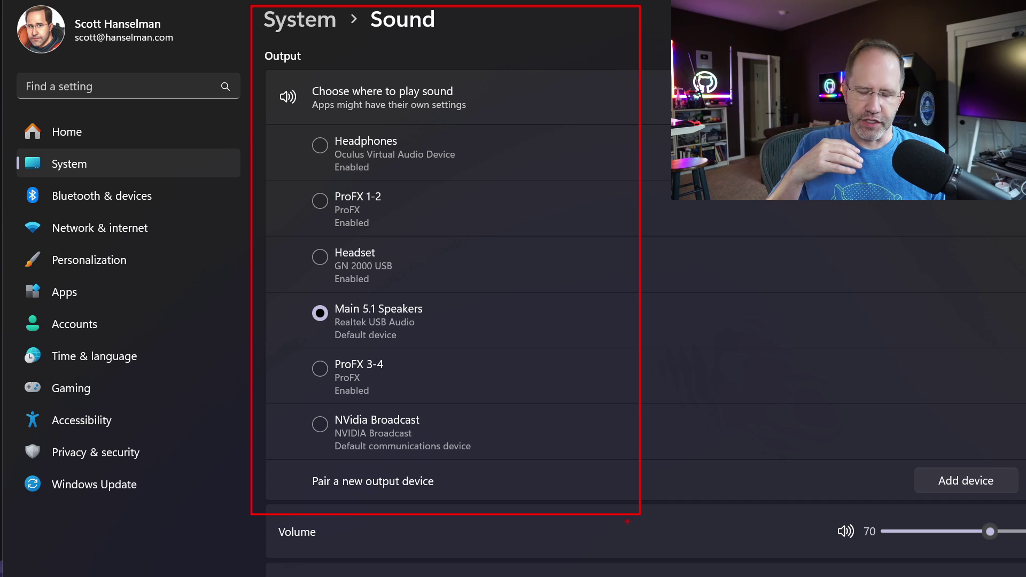
pyautogui.press('Escape')
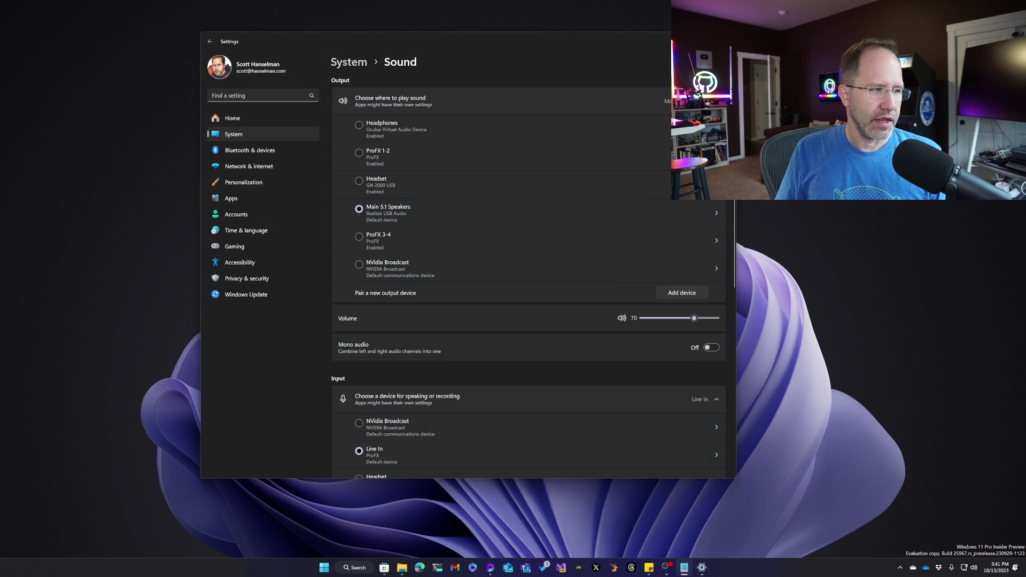
# Scroll down to review the Advanced section of the Sound page
pyautogui.scroll(-6, 384, 344)
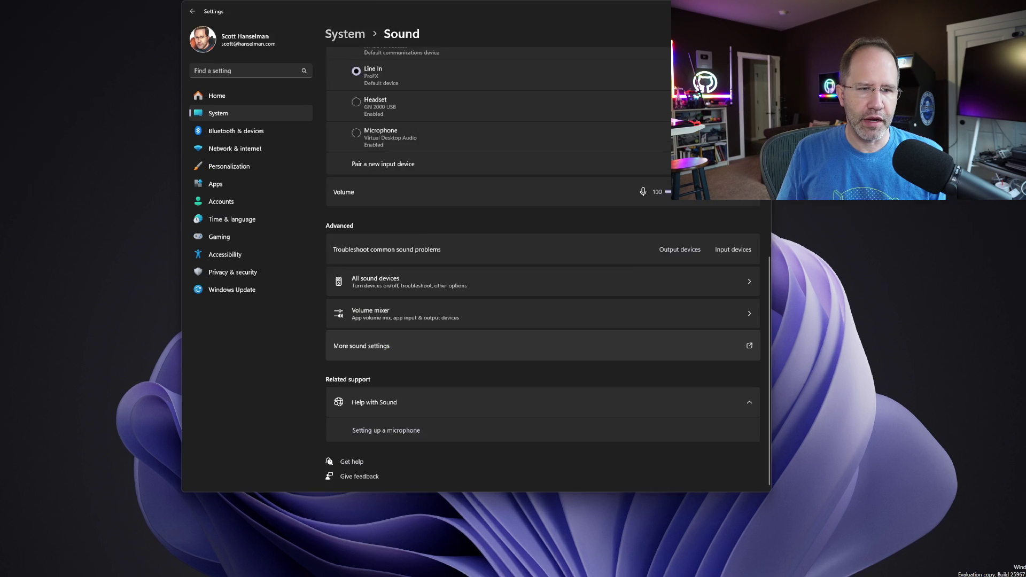
pyautogui.hotkey('ctrl', '1')
pyautogui.moveTo(322, 336); pyautogui.dragTo(443, 364)
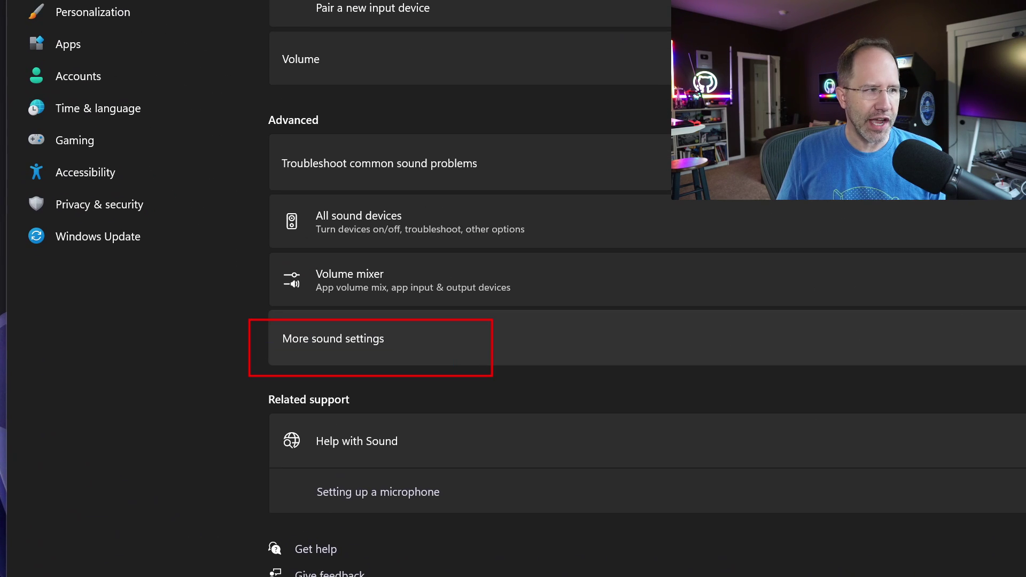
pyautogui.press('Escape')
# Open the classic Sound control panel and move it toward the screen centre
pyautogui.click(385, 348)
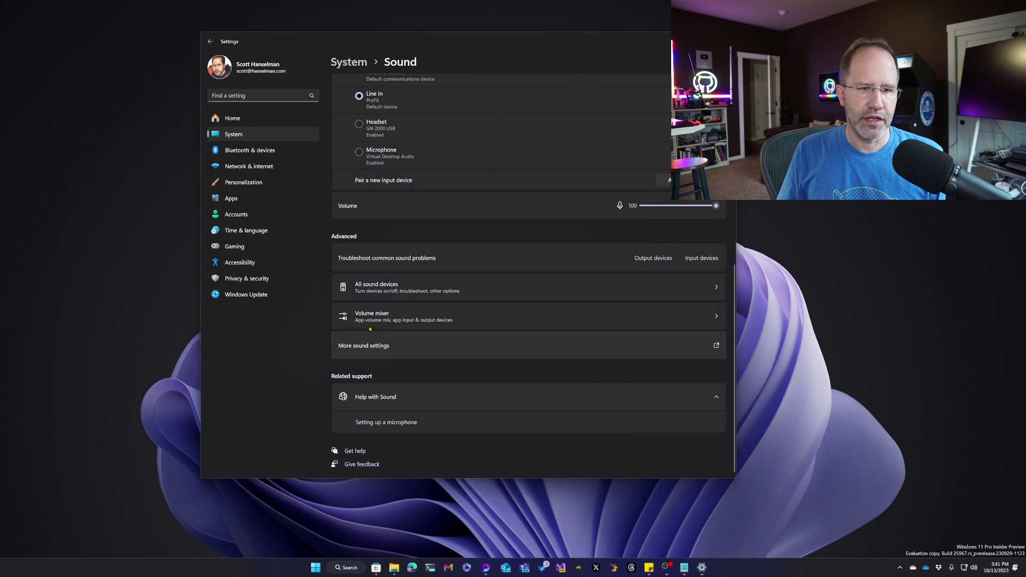
pyautogui.moveTo(106, 13); pyautogui.dragTo(429, 159)
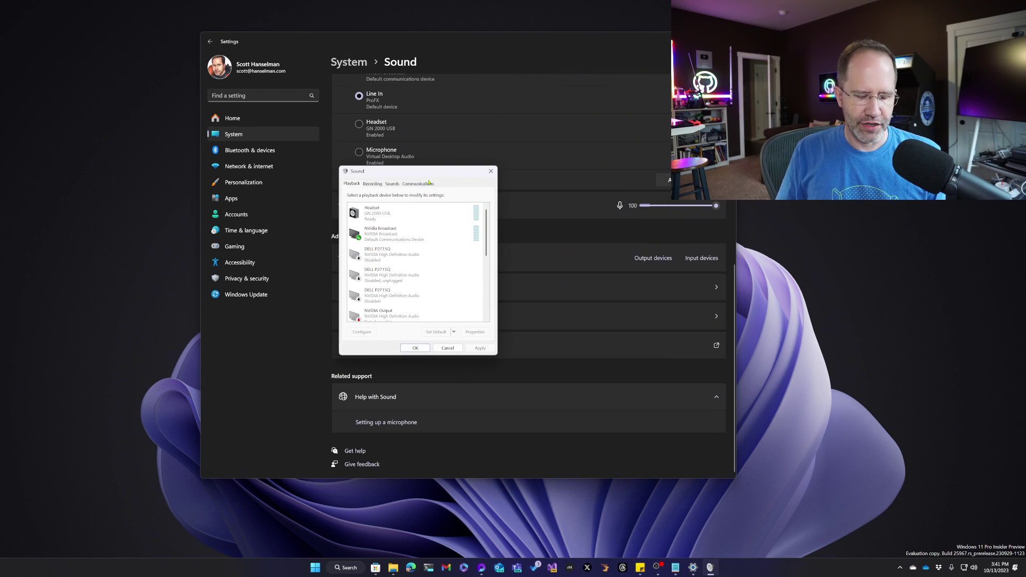
pyautogui.hotkey('ctrl', '1')
pyautogui.scroll(2, 351, 208)
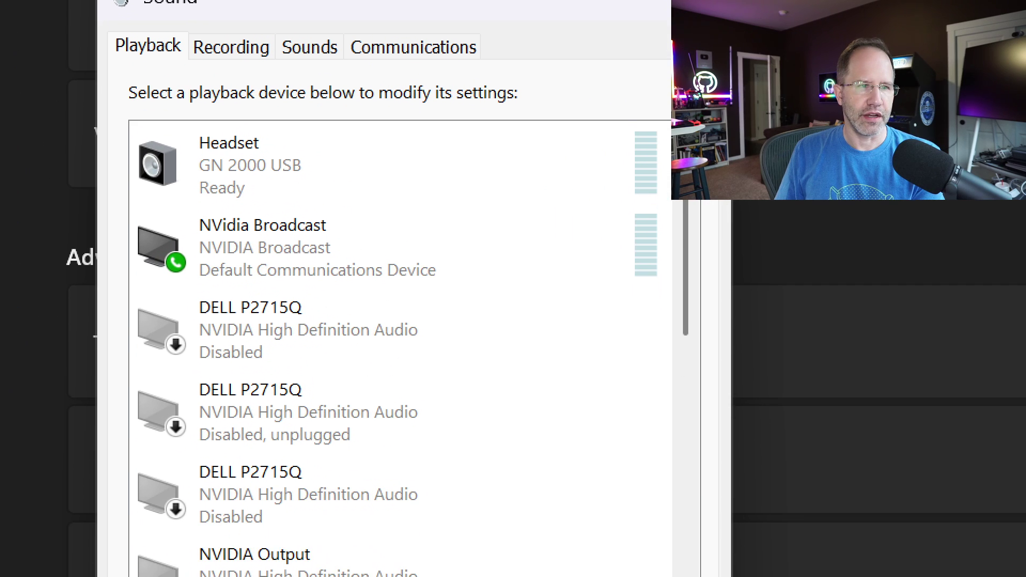
pyautogui.scroll(-4, 351, 208)
pyautogui.scroll(2, 351, 208)
# Review the Playback list's disabled DELL P2715Q devices, then dock the dialog at the left edge
pyautogui.click(351, 207)
pyautogui.moveTo(229, 154)
pyautogui.mouseDown()
pyautogui.moveTo(474, 339)
pyautogui.moveTo(584, 460)
pyautogui.mouseUp()
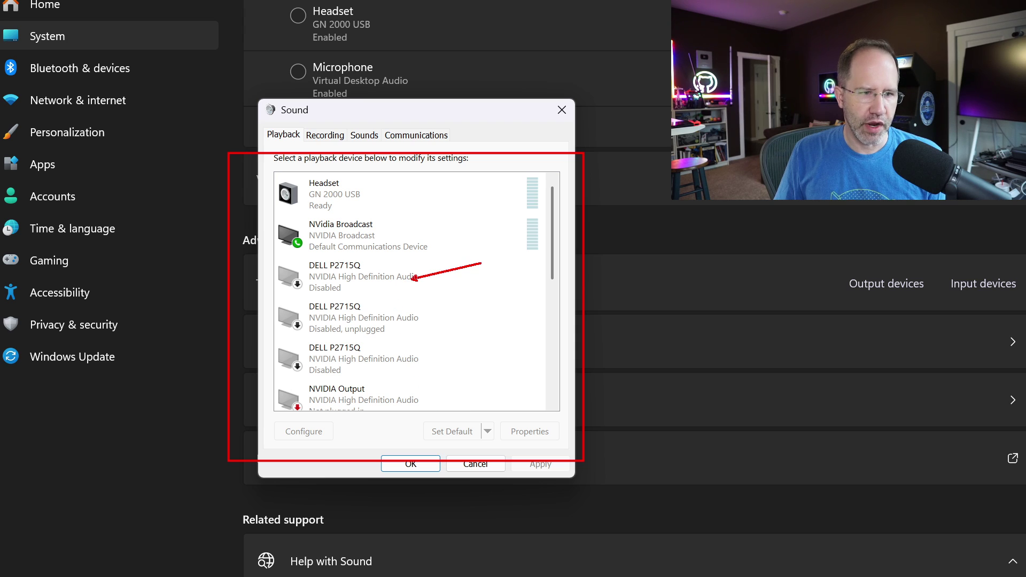
pyautogui.moveTo(425, 360); pyautogui.dragTo(519, 330)
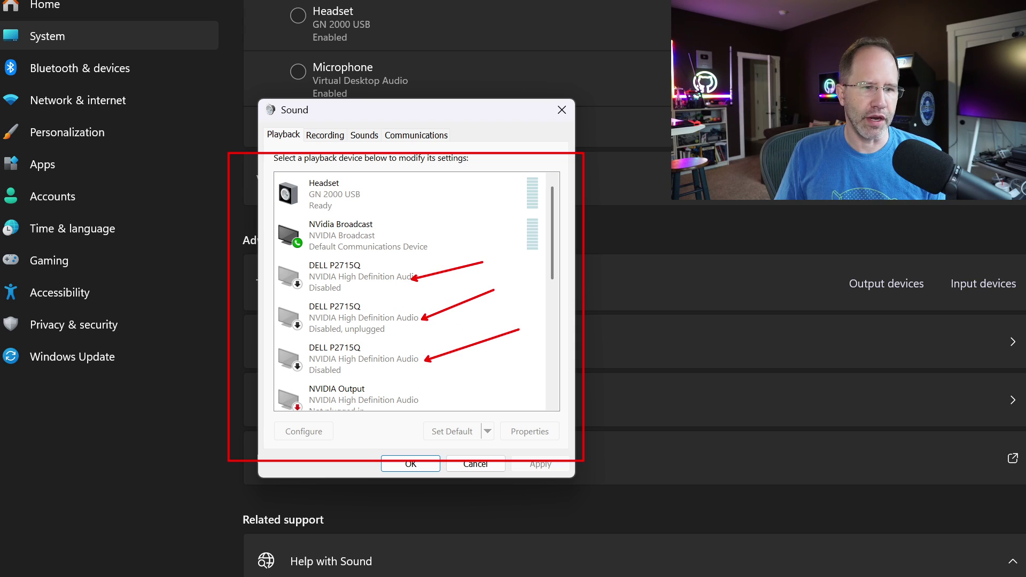
pyautogui.press('Escape')
pyautogui.moveTo(374, 167); pyautogui.dragTo(84, 126)
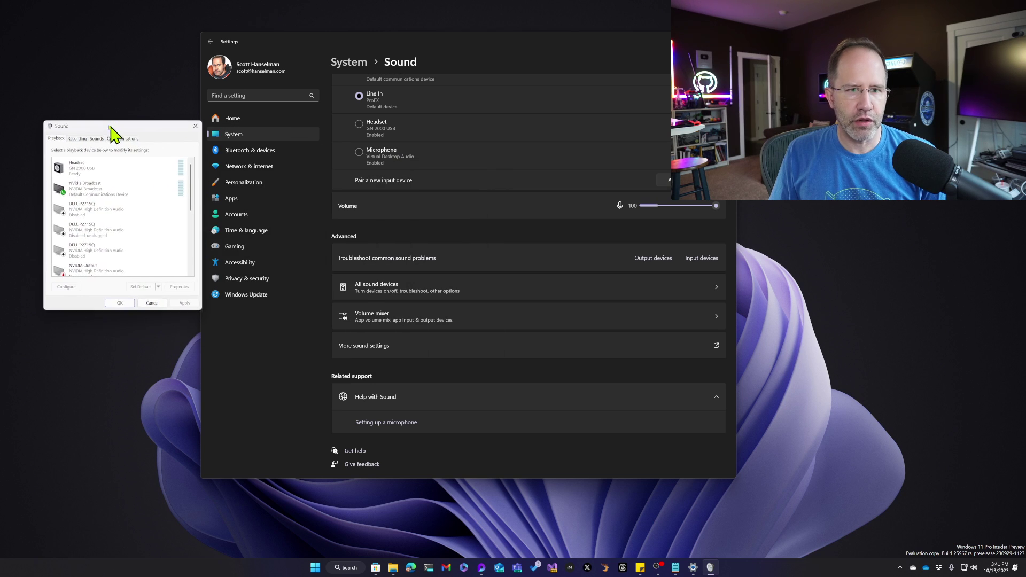
pyautogui.scroll(7, 373, 178)
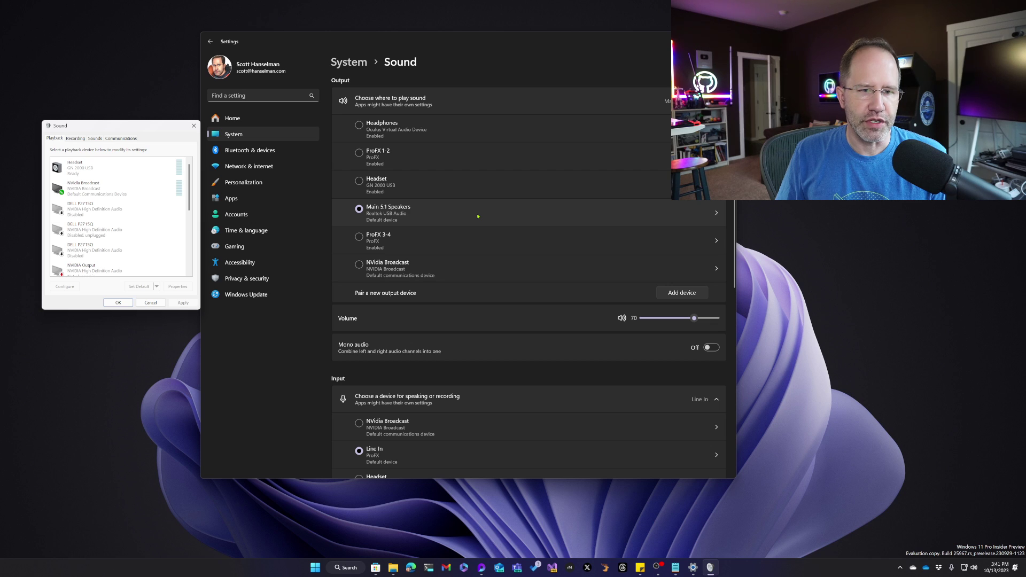
# Move the Sound dialog over Settings and bring in the Notepad window showing mmsys.cpl
pyautogui.moveTo(133, 130); pyautogui.dragTo(477, 125)
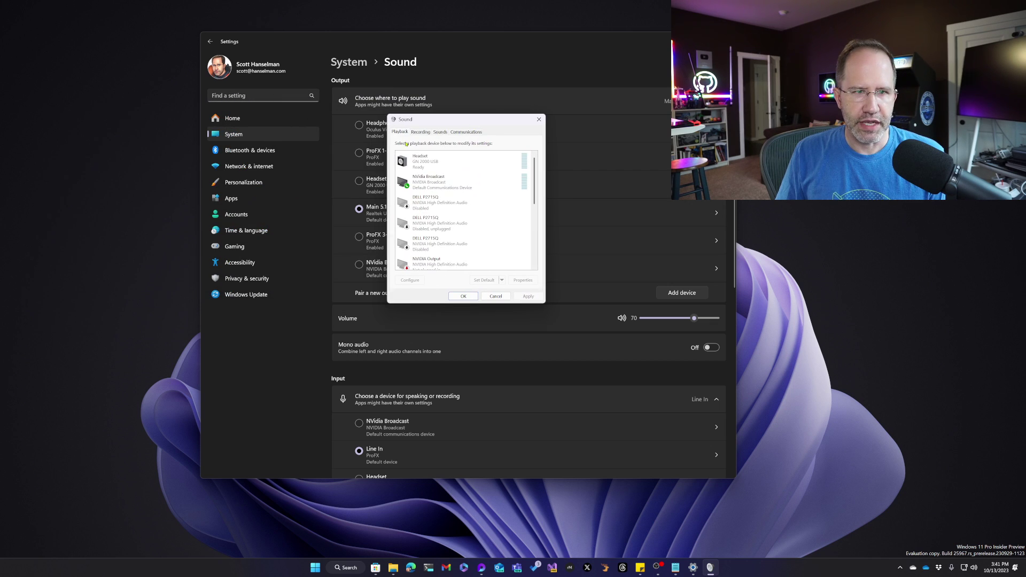
pyautogui.scroll(-6, 371, 398)
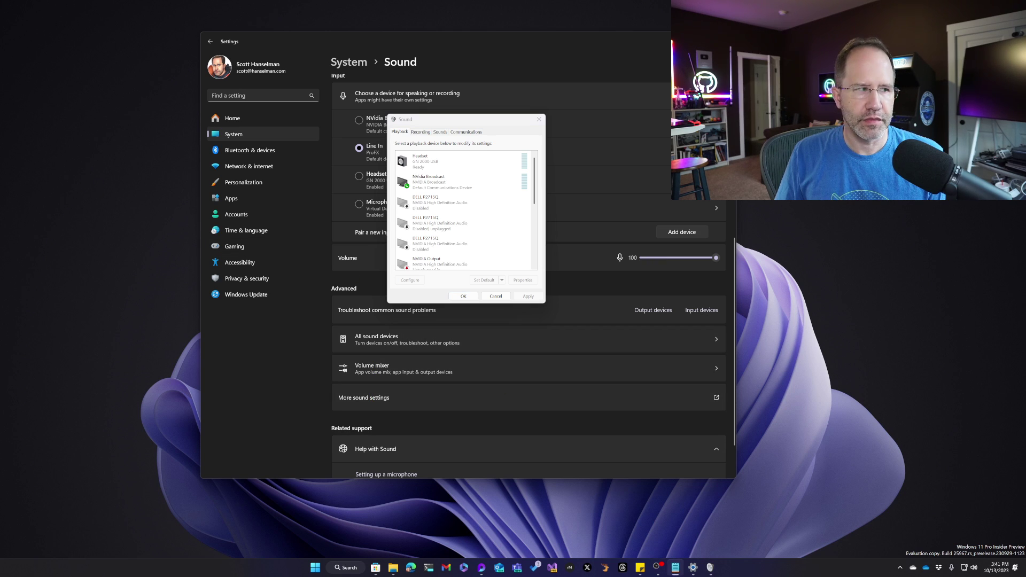
pyautogui.moveTo(0, 160); pyautogui.dragTo(203, 134)
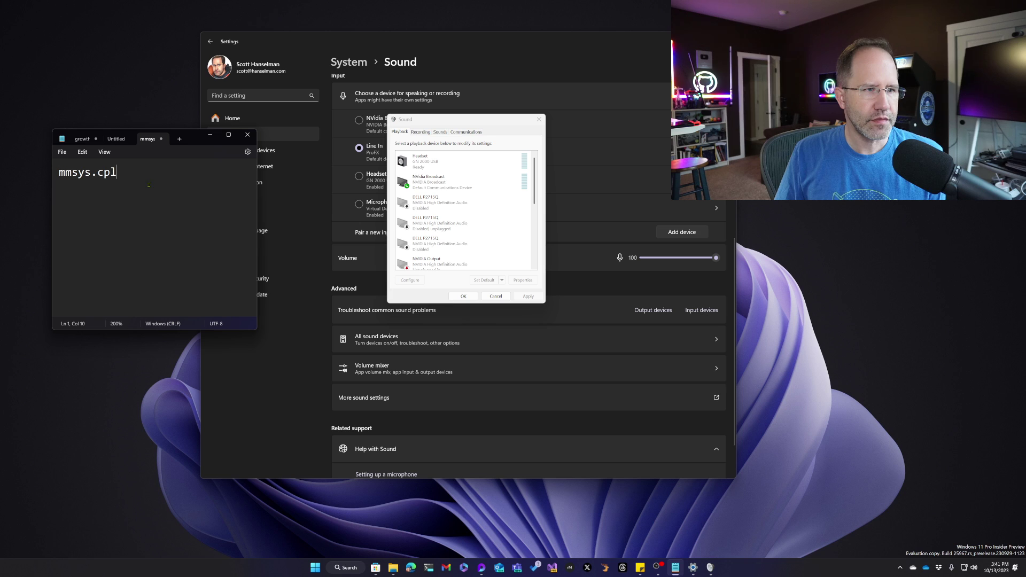
pyautogui.scroll(12, 145, 193)
pyautogui.scroll(4, 145, 193)
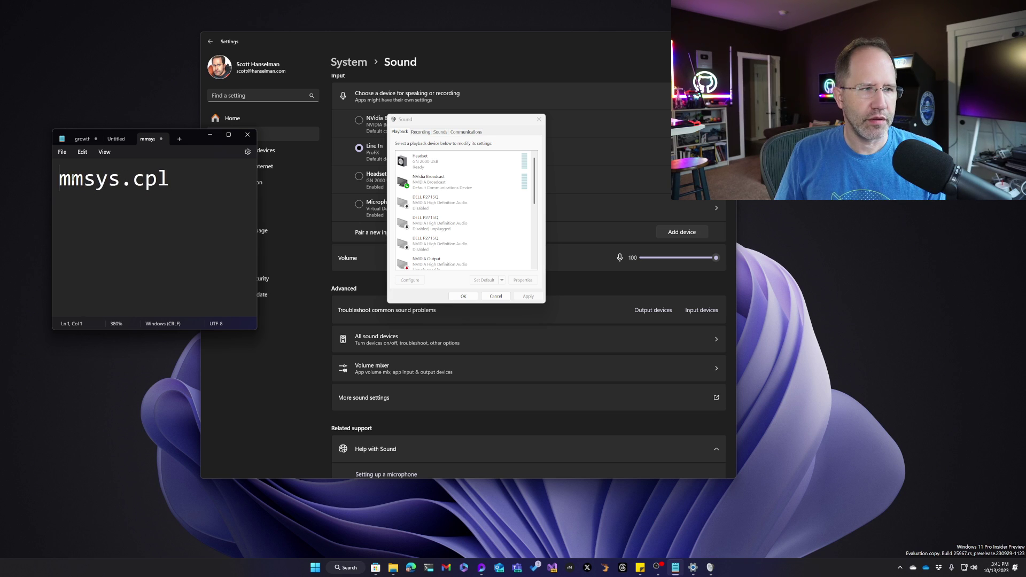
# Select the whole mmsys.cpl text in Notepad, then minimize Notepad
pyautogui.hotkey('shift', 'Right')
pyautogui.hotkey('shift', 'Right')
pyautogui.hotkey('shift', 'Right')
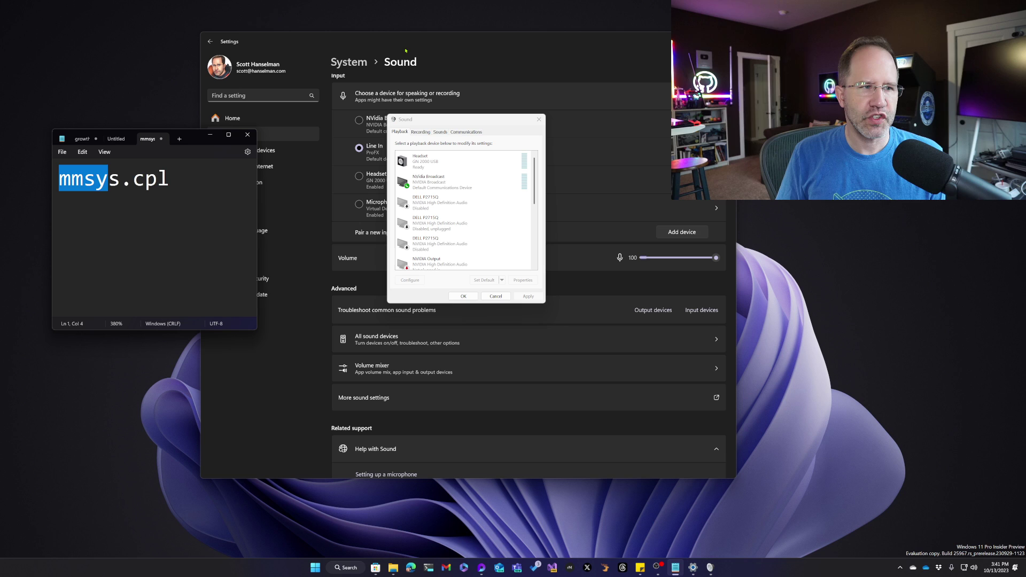
pyautogui.press('Right')
pyautogui.hotkey('shift', 'Right')
pyautogui.hotkey('shift', 'Right')
pyautogui.hotkey('shift', 'Right')
pyautogui.hotkey('shift', 'Right')
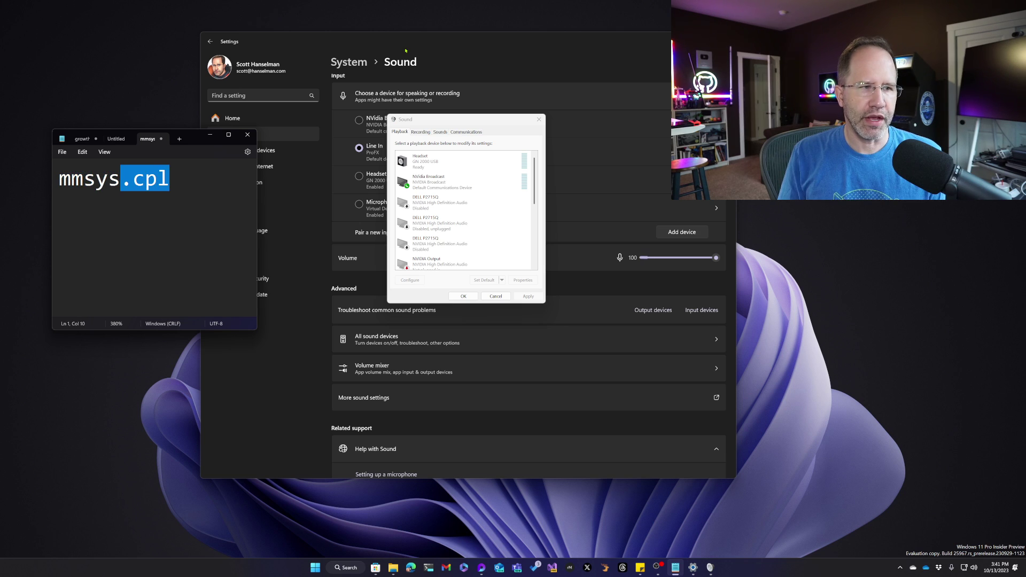
pyautogui.press('Home')
pyautogui.hotkey('shift', 'Right')
pyautogui.hotkey('shift', 'Right')
pyautogui.hotkey('shift', 'Right')
pyautogui.hotkey('shift', 'Right')
pyautogui.hotkey('shift', 'Right')
pyautogui.press('End')
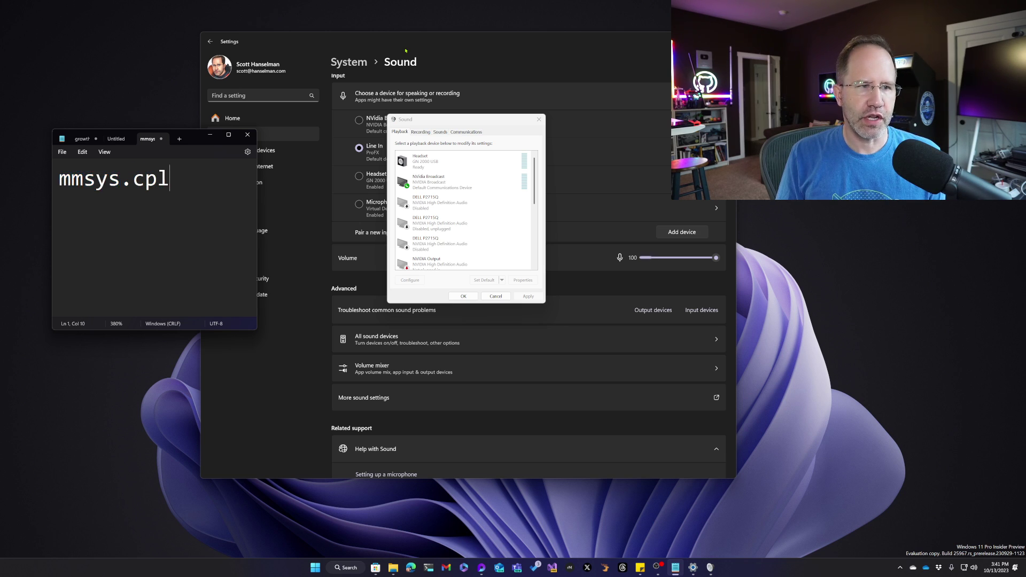
pyautogui.hotkey('ctrl', 'a')
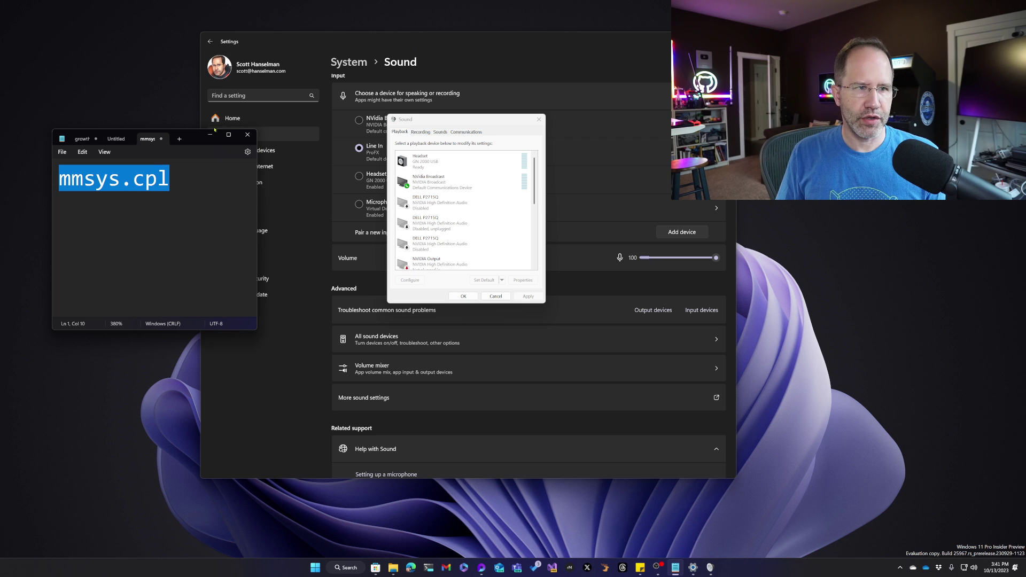
pyautogui.click(210, 134)
# Run mmsys.cpl from the Run dialog to open the Sound control panel
pyautogui.press('super+r')
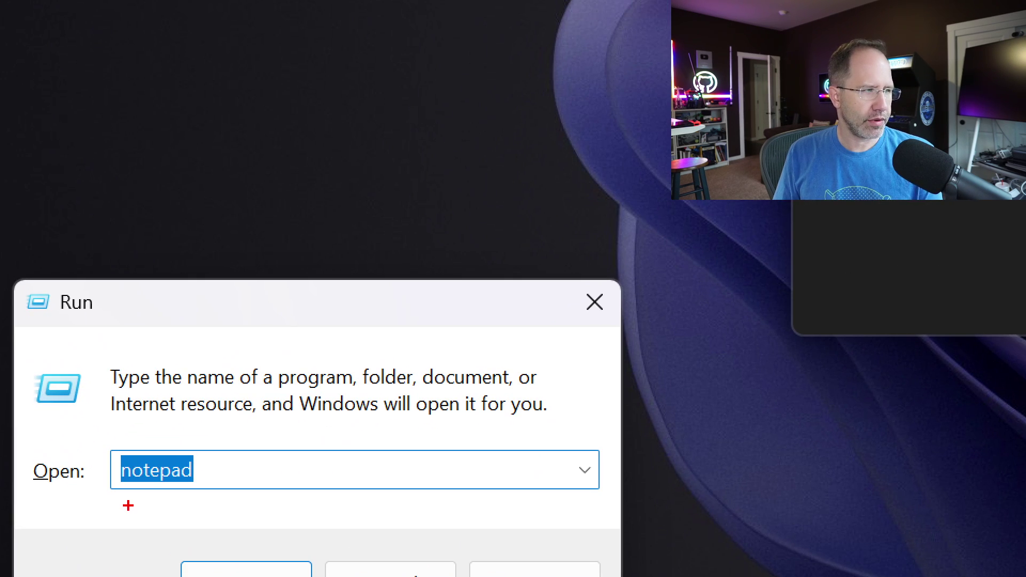
pyautogui.moveTo(163, 375); pyautogui.dragTo(214, 247)
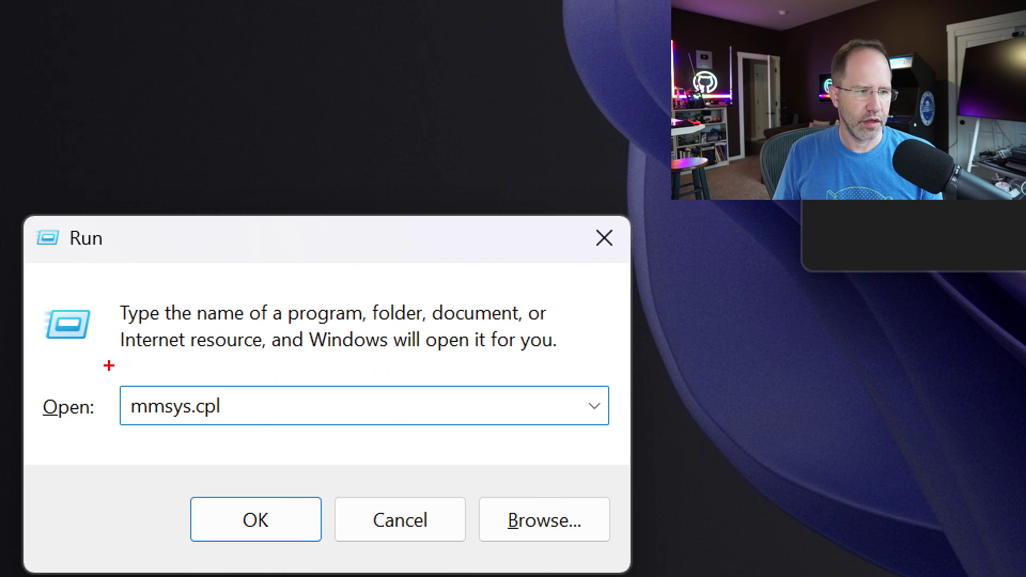
pyautogui.moveTo(109, 366); pyautogui.dragTo(345, 471)
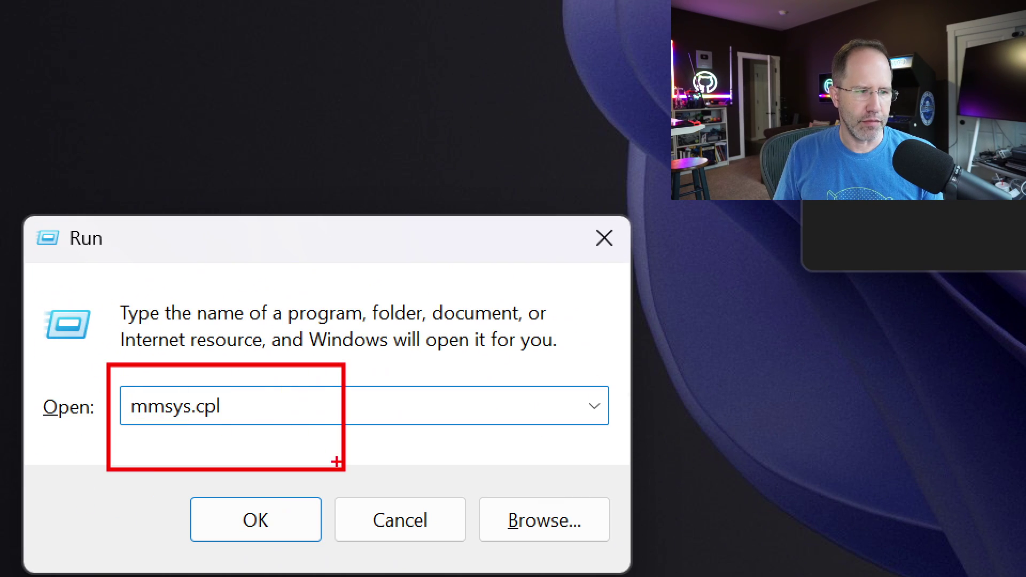
pyautogui.moveTo(162, 427); pyautogui.dragTo(142, 521)
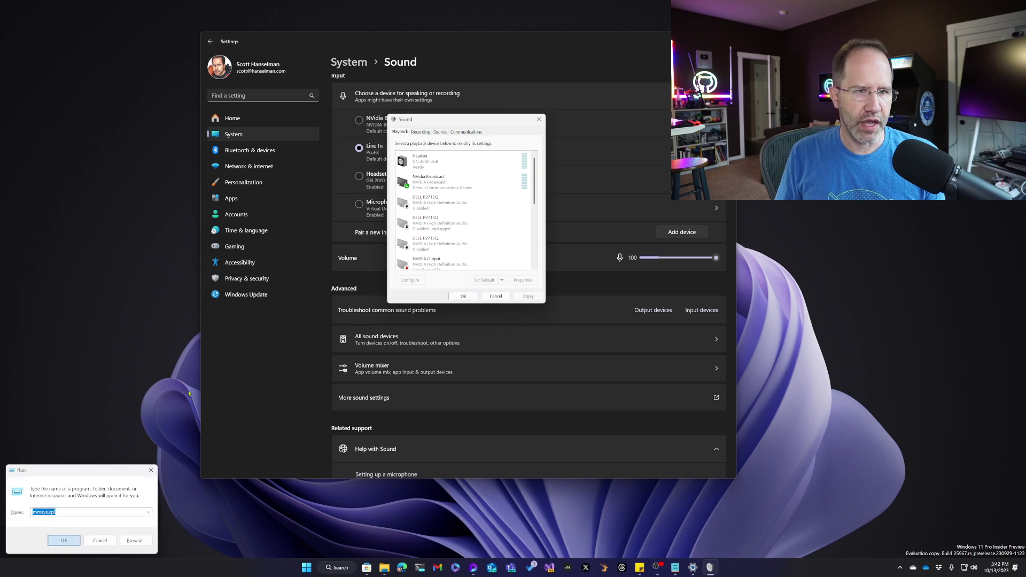
pyautogui.click(63, 541)
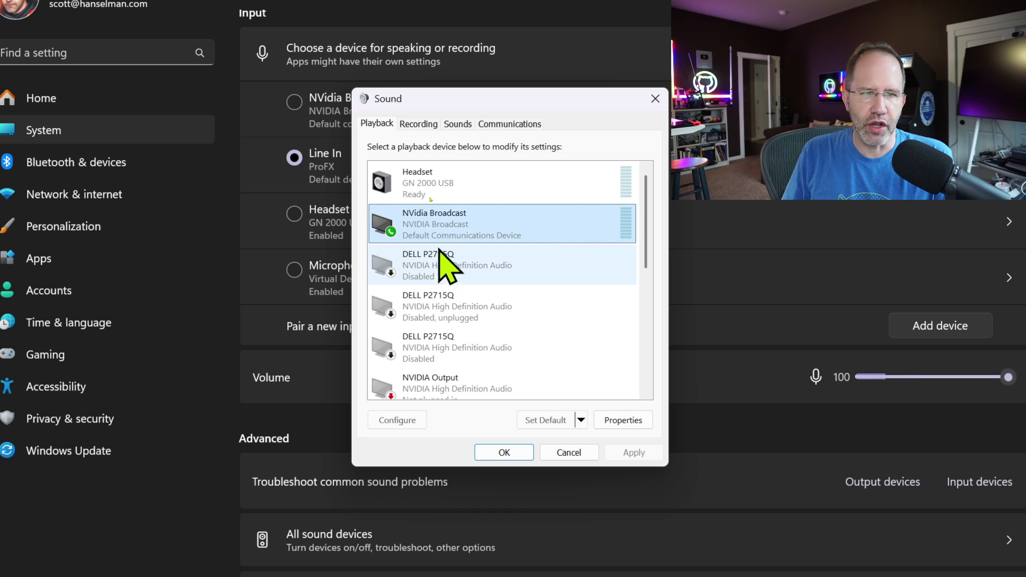
pyautogui.doubleClick(433, 265)
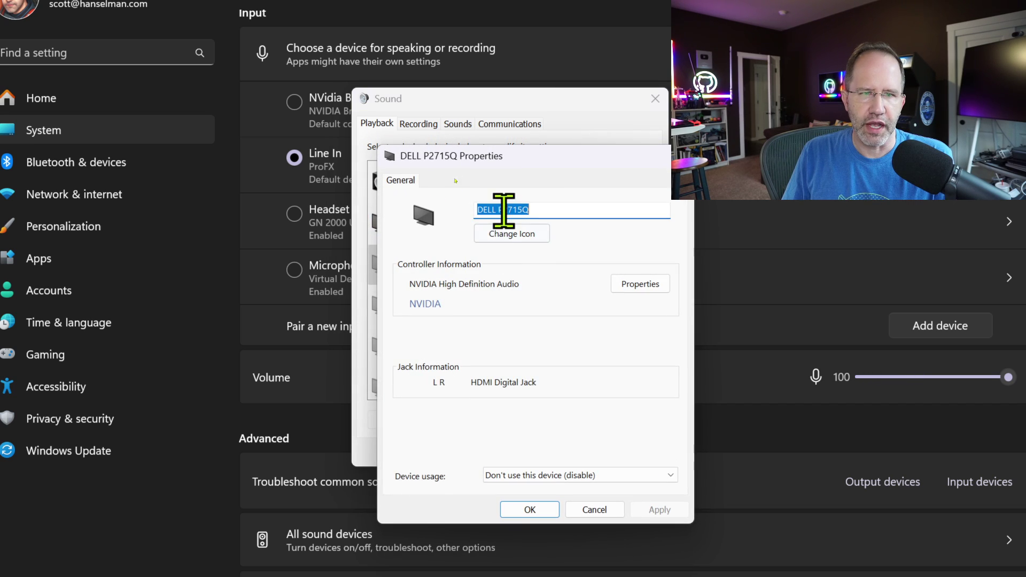
pyautogui.moveTo(543, 210); pyautogui.dragTo(461, 211)
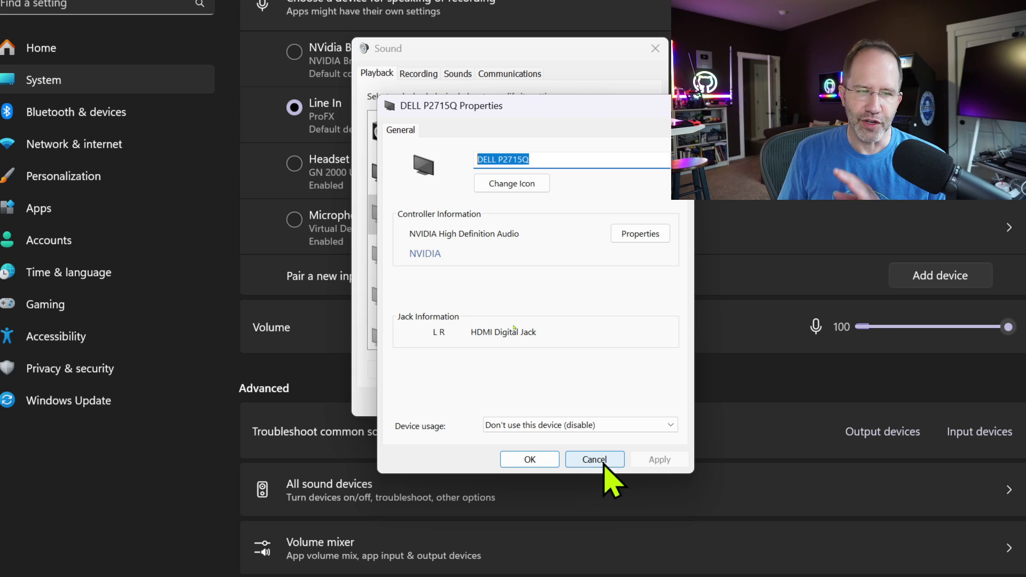
pyautogui.click(606, 426)
pyautogui.click(607, 426)
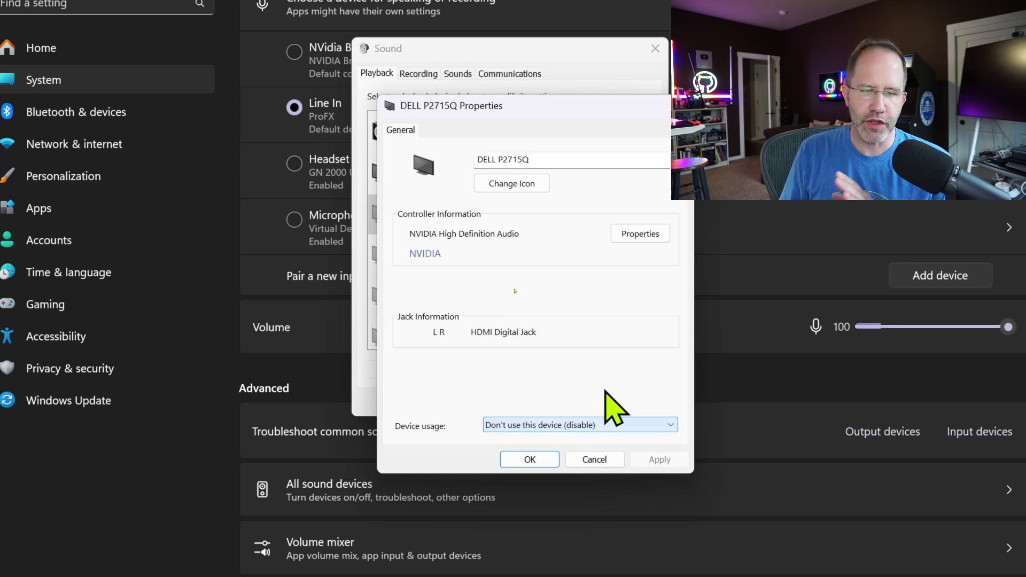
pyautogui.click(593, 459)
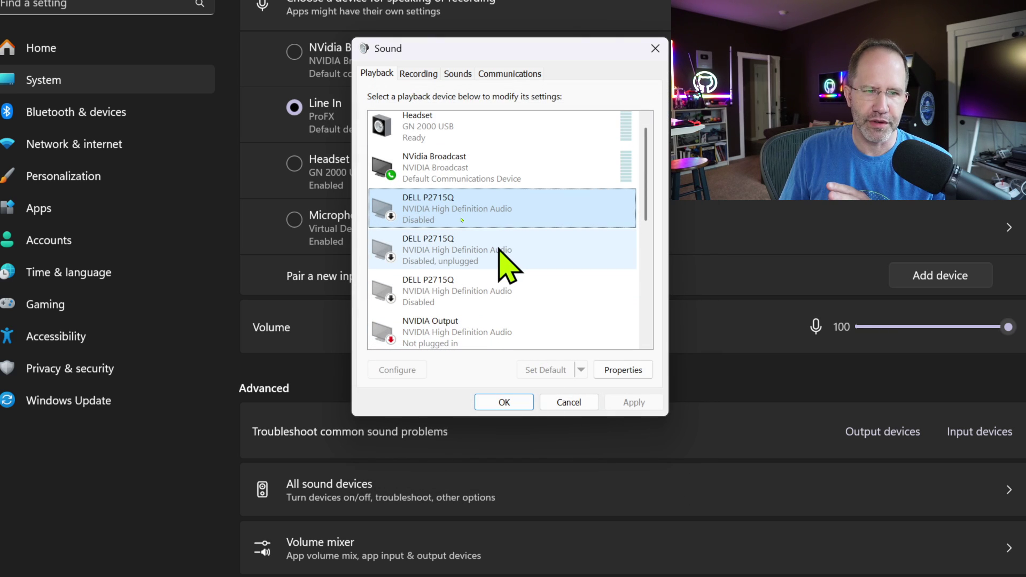
# Make Headset (GN 2000 USB) the Default Communications Device in place of NVidia Broadcast
pyautogui.click(465, 172)
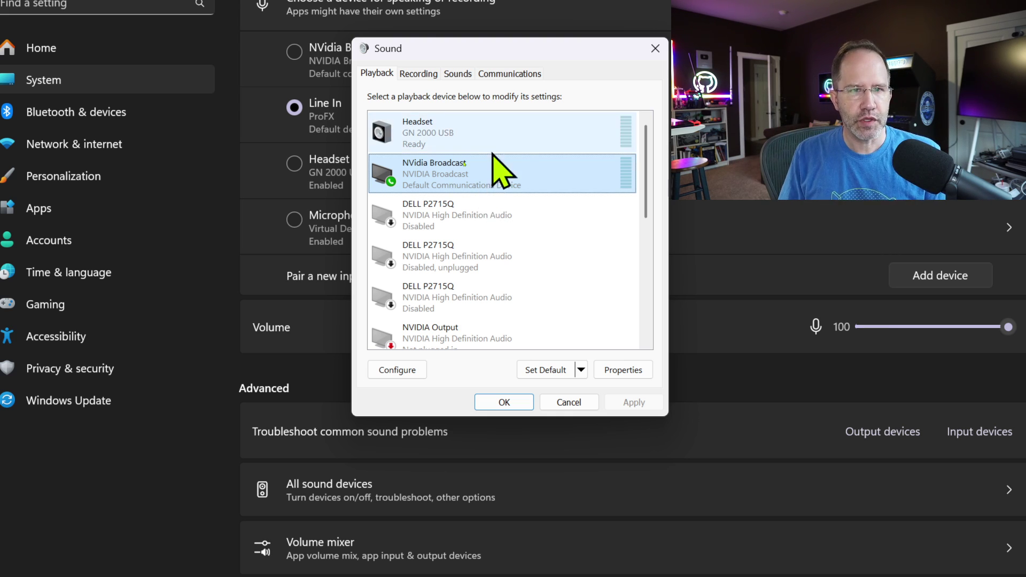
pyautogui.rightClick(509, 121)
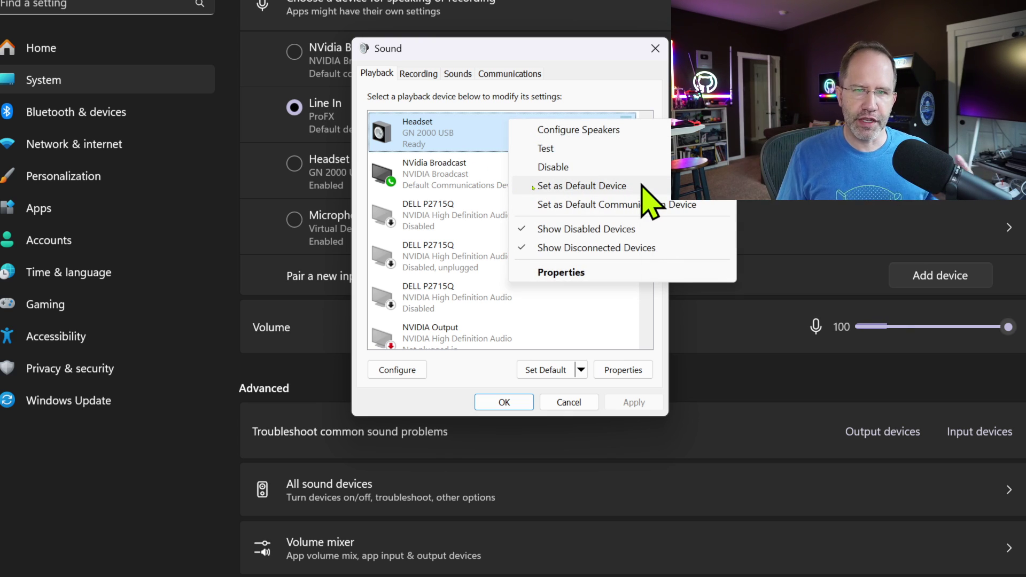
pyautogui.click(619, 205)
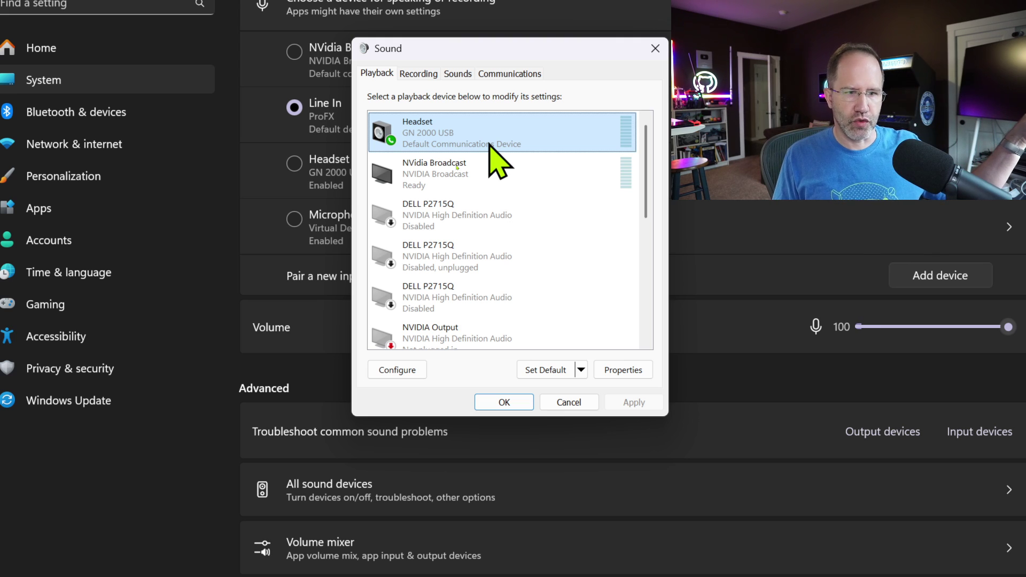
# Confirm Main 5.1 Speakers is still the default playback device
pyautogui.scroll(-1, 498, 216)
pyautogui.scroll(-2, 494, 230)
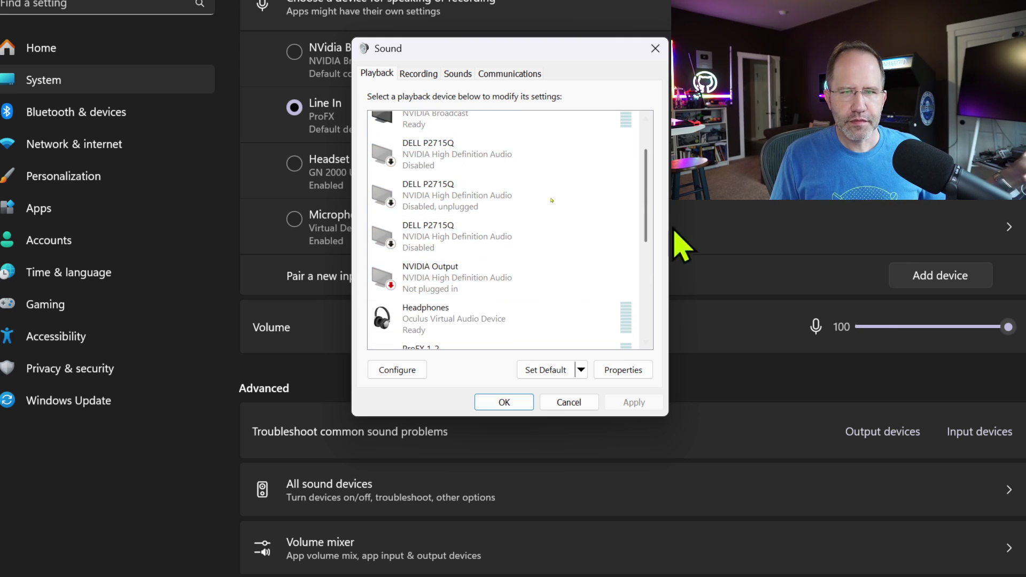
pyautogui.moveTo(644, 203); pyautogui.dragTo(632, 277)
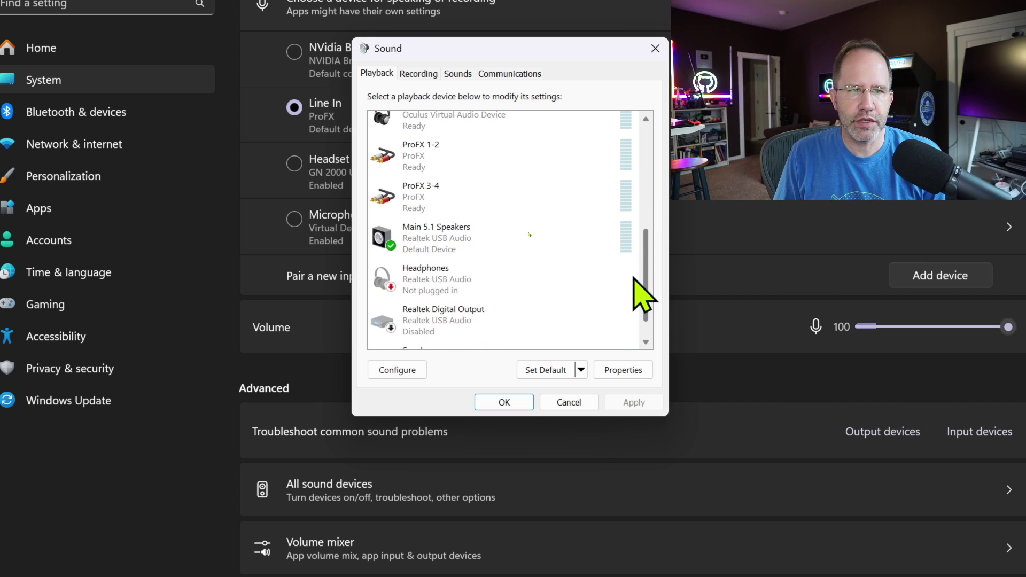
pyautogui.click(457, 249)
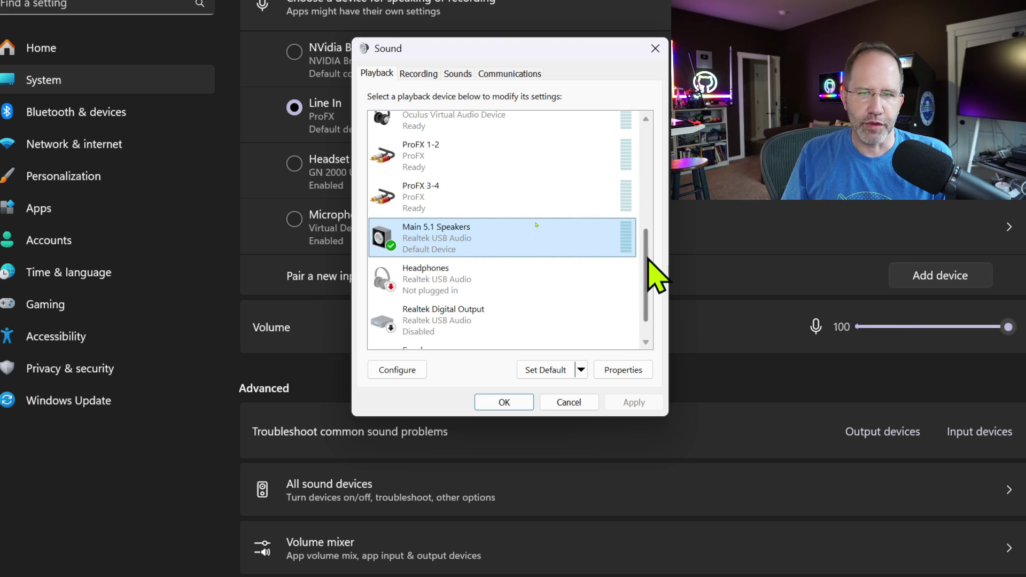
# Show the Recording devices list with Line In (ProFX) and NVidia Broadcast
pyautogui.scroll(-1, 649, 260)
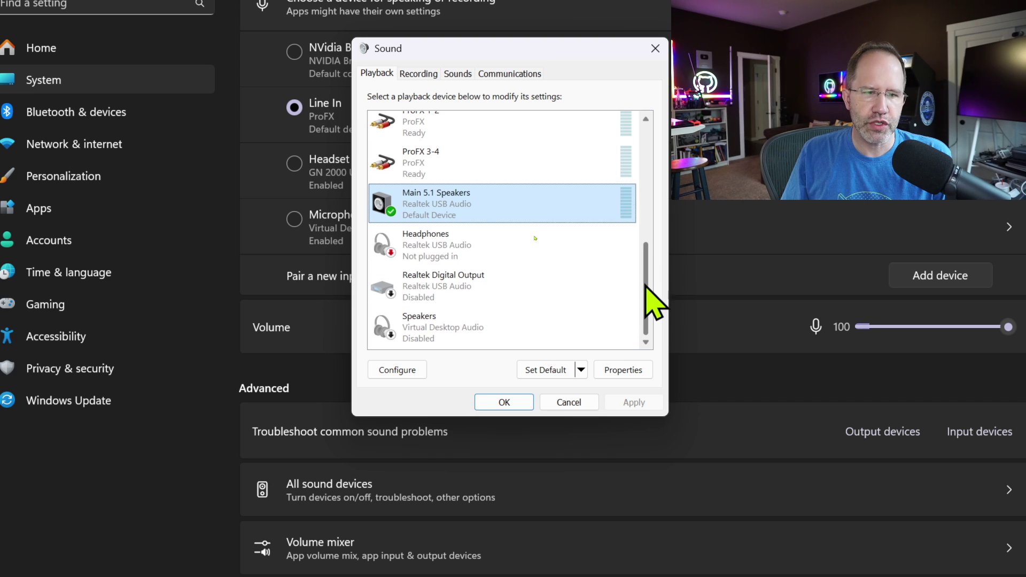
pyautogui.scroll(5, 645, 284)
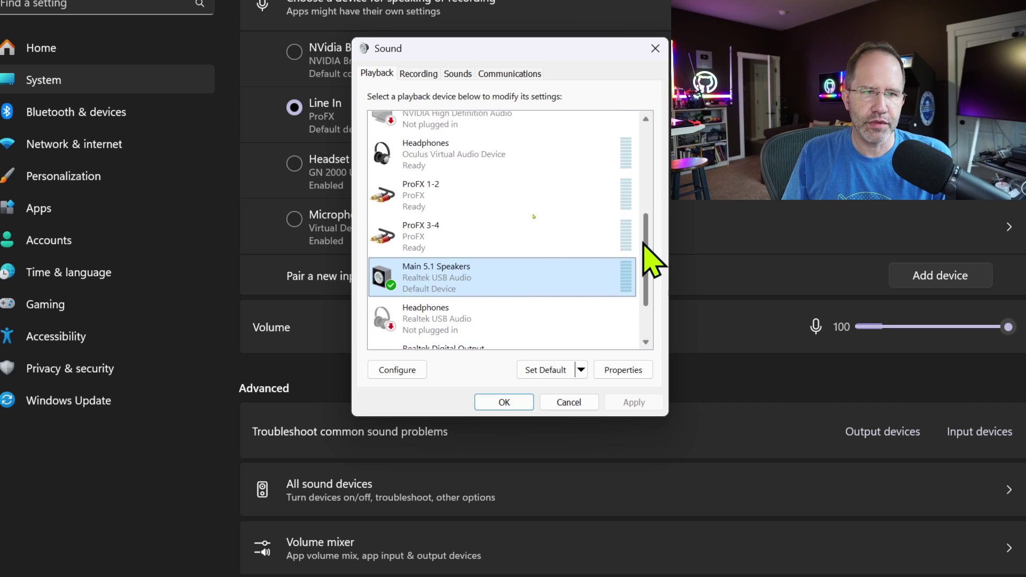
pyautogui.scroll(3, 636, 184)
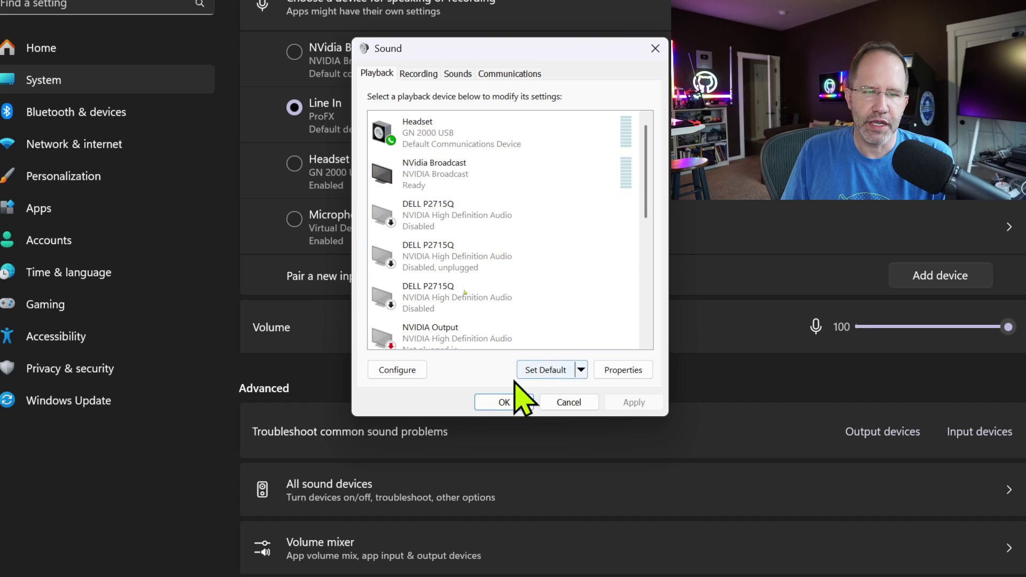
pyautogui.click(419, 74)
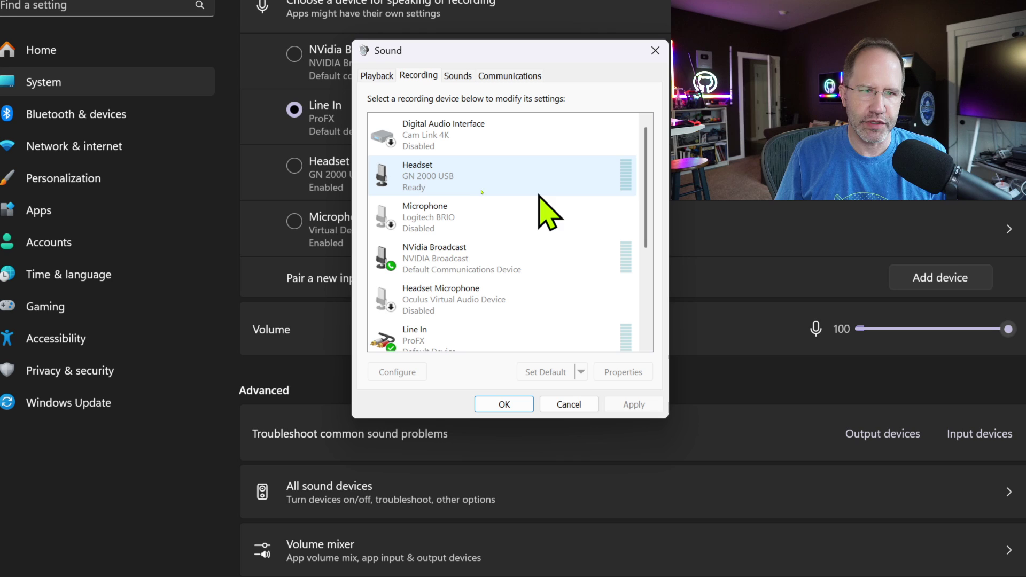
# Make Line In (ProFX) the default communication recording device, leaving NVidia Broadcast as Ready
pyautogui.moveTo(646, 184); pyautogui.dragTo(648, 219)
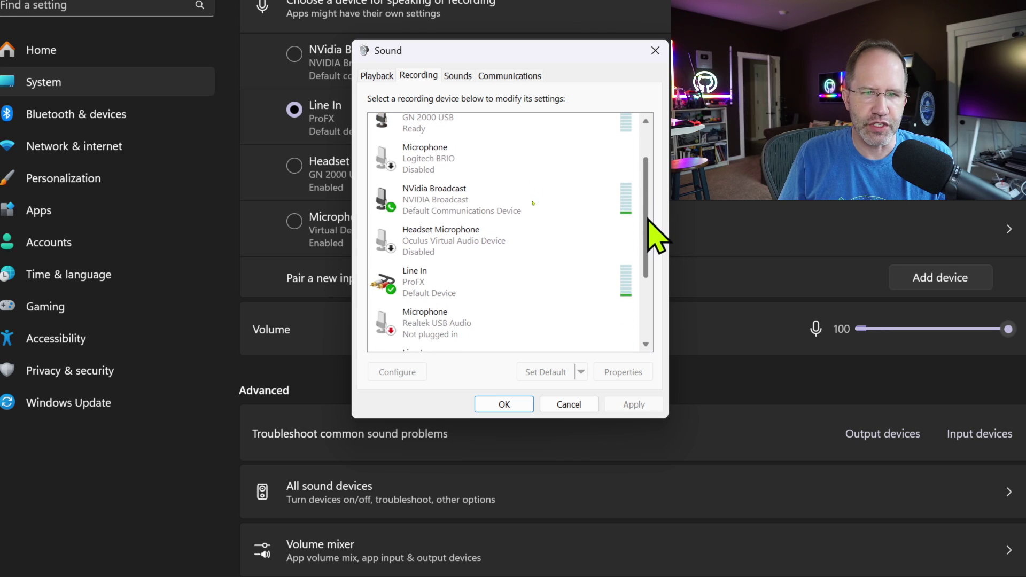
pyautogui.click(620, 210)
pyautogui.click(584, 312)
pyautogui.click(570, 297)
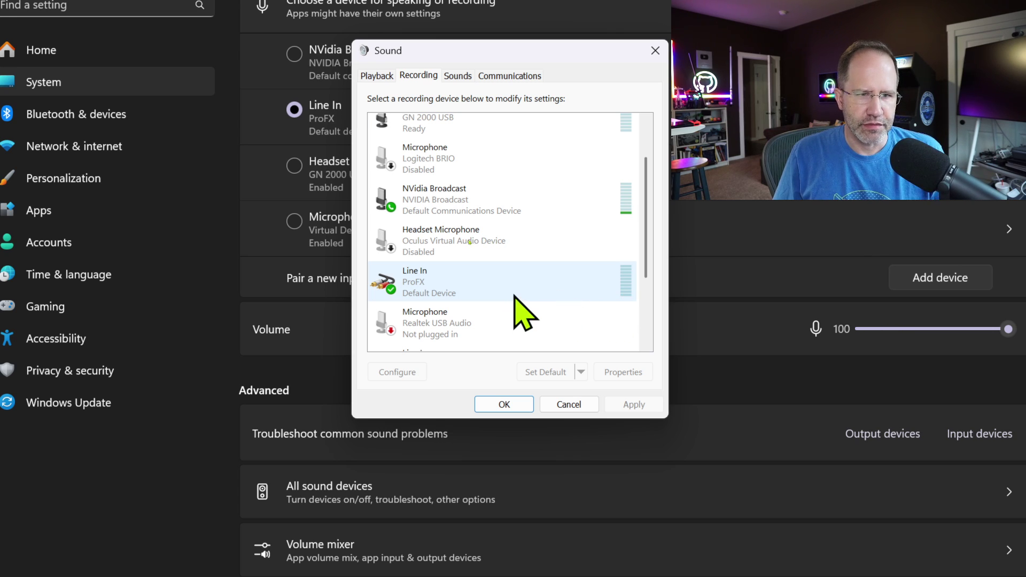
pyautogui.click(448, 202)
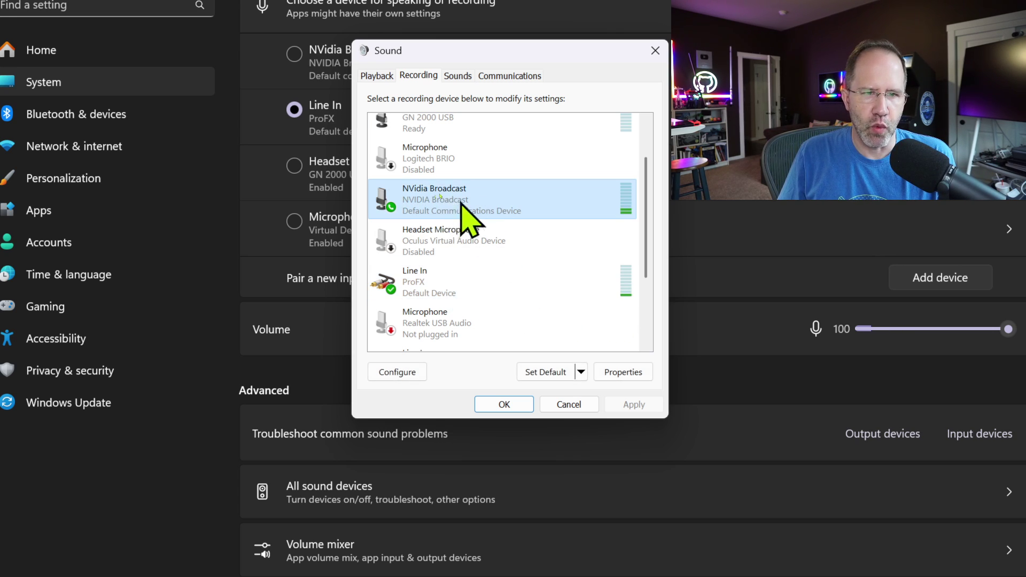
pyautogui.click(454, 275)
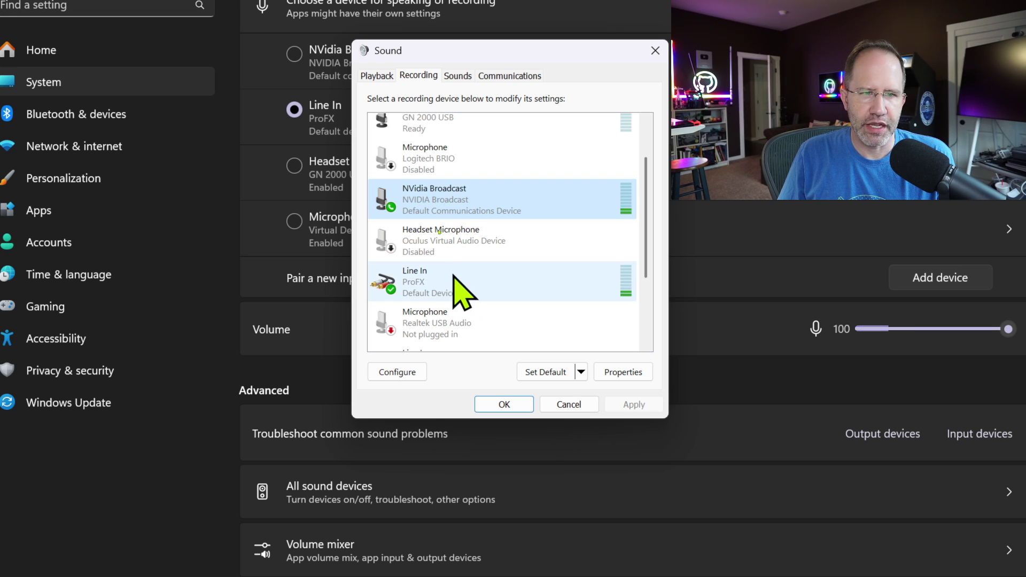
pyautogui.rightClick(453, 276)
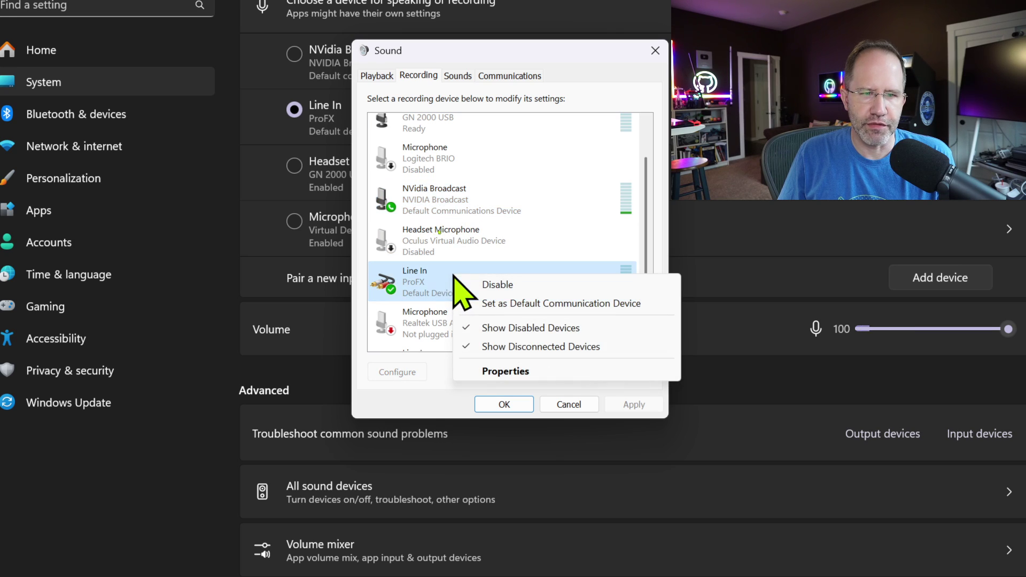
pyautogui.click(545, 309)
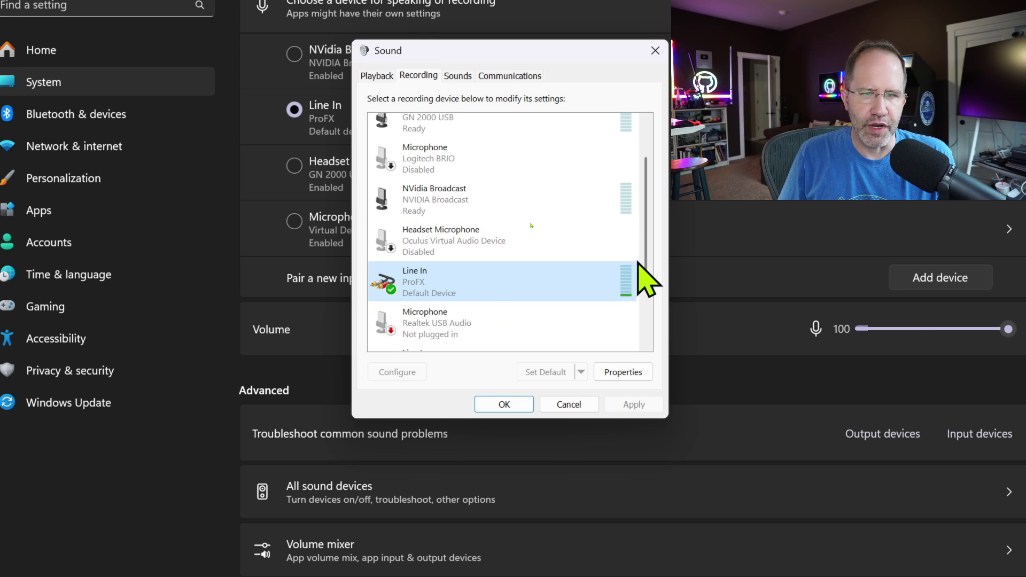
# Confirm the Logitech BRIO and other unused microphones stay Disabled, then close the Sound panel with OK
pyautogui.moveTo(648, 267); pyautogui.dragTo(655, 337)
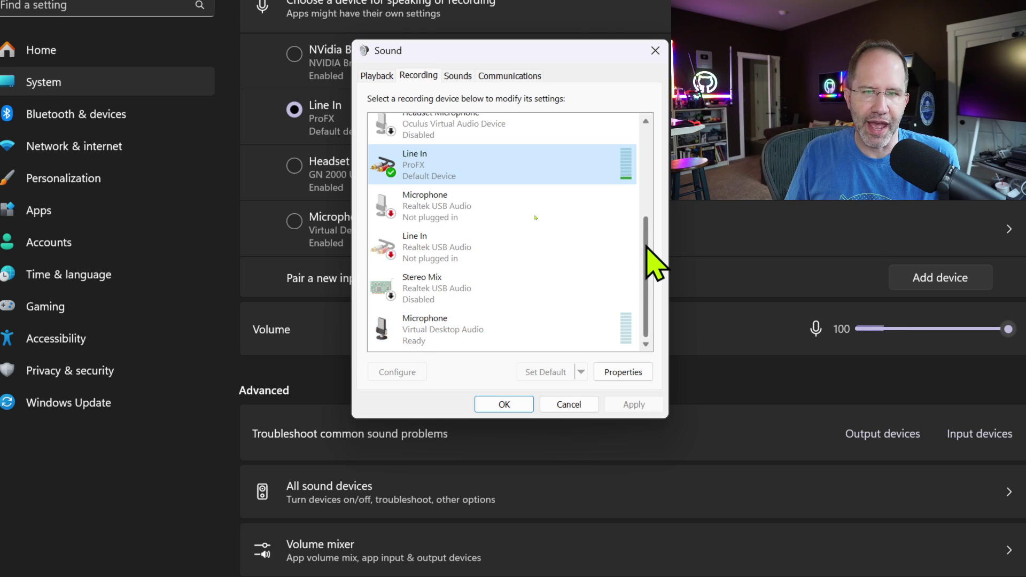
pyautogui.moveTo(648, 241); pyautogui.dragTo(635, 144)
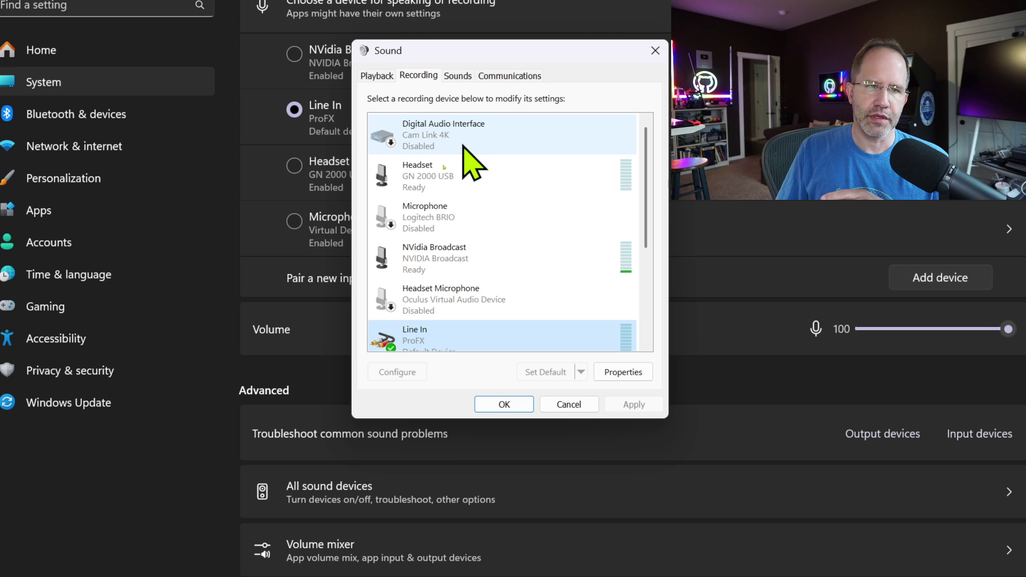
pyautogui.click(459, 224)
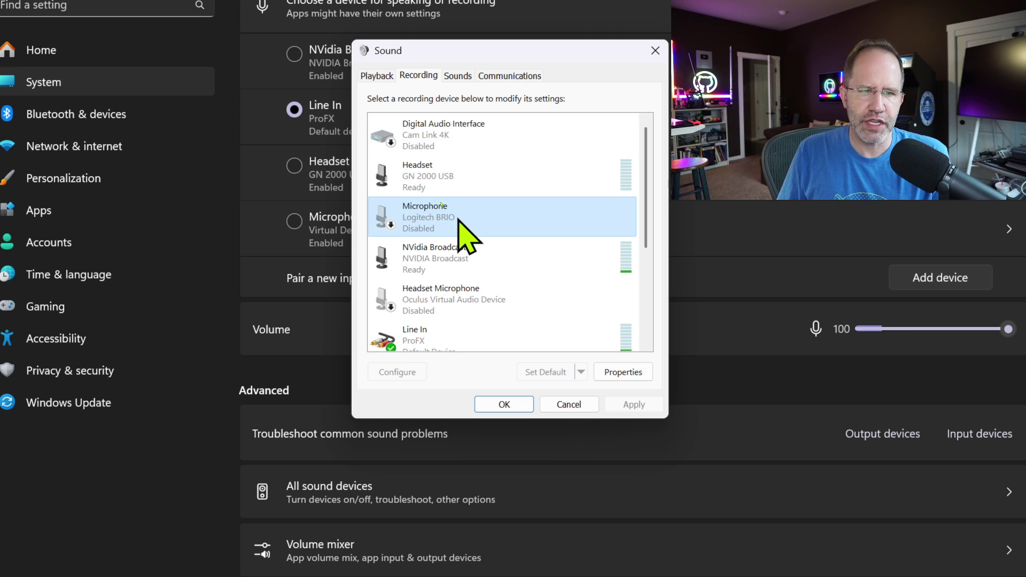
pyautogui.moveTo(647, 237); pyautogui.dragTo(668, 329)
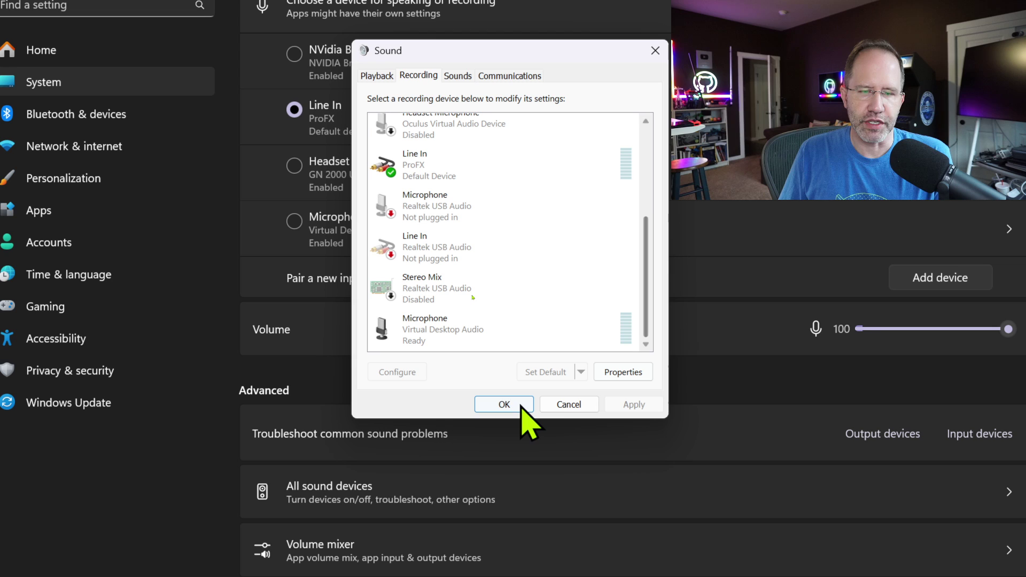
pyautogui.click(511, 408)
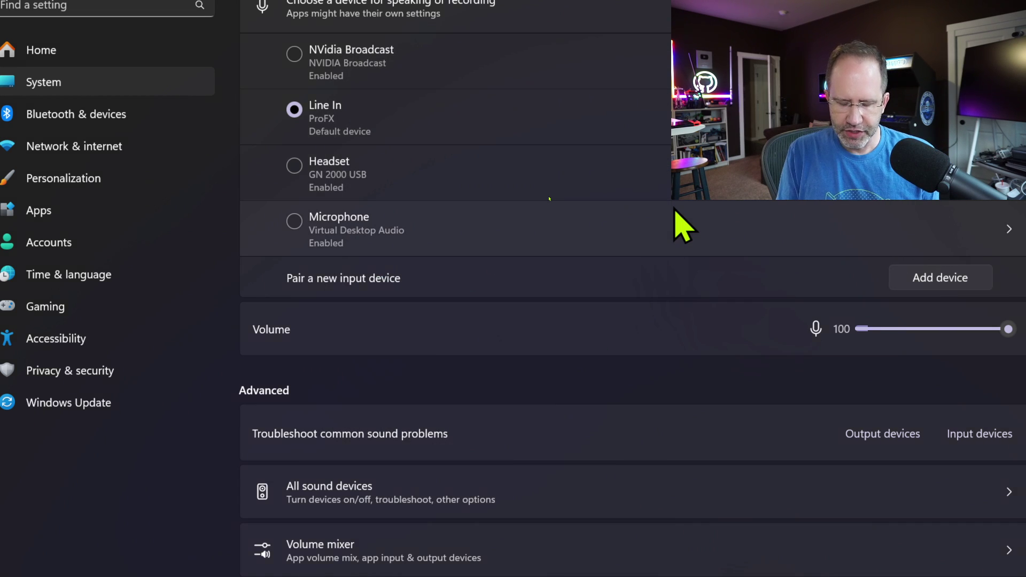
# Close Settings and show the sound output device list in Quick Settings
pyautogui.press('super')
pyautogui.press('super')
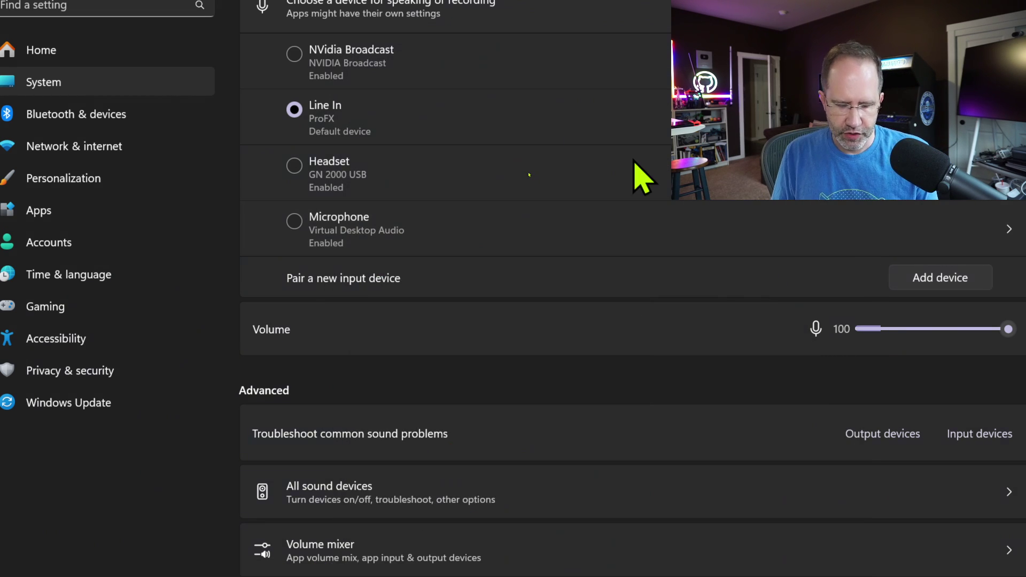
pyautogui.hotkey('alt', 'F4')
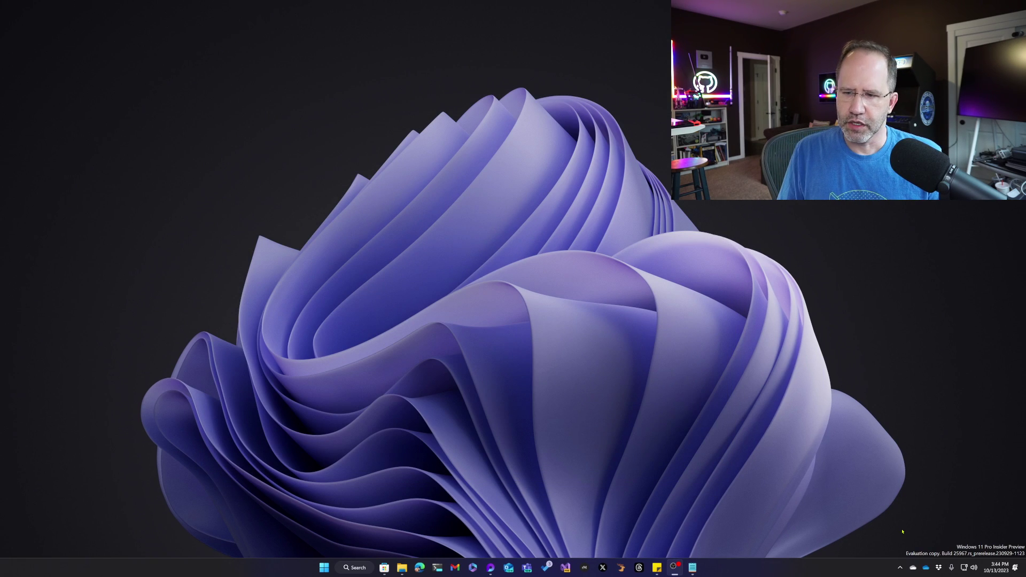
pyautogui.click(968, 567)
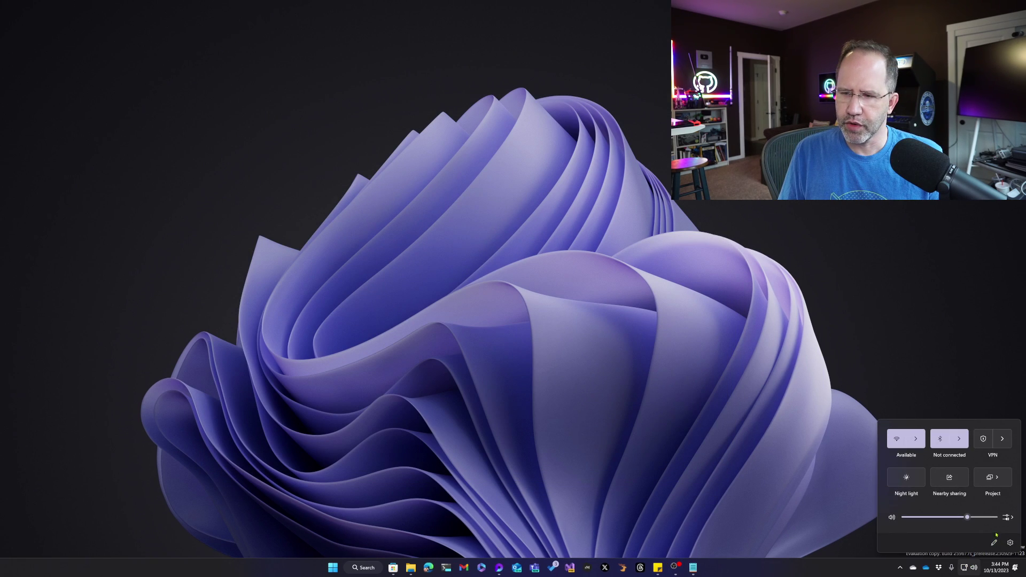
pyautogui.click(1007, 516)
# Review the per-app Volume mixer, with every app at full volume
pyautogui.scroll(-3, 929, 498)
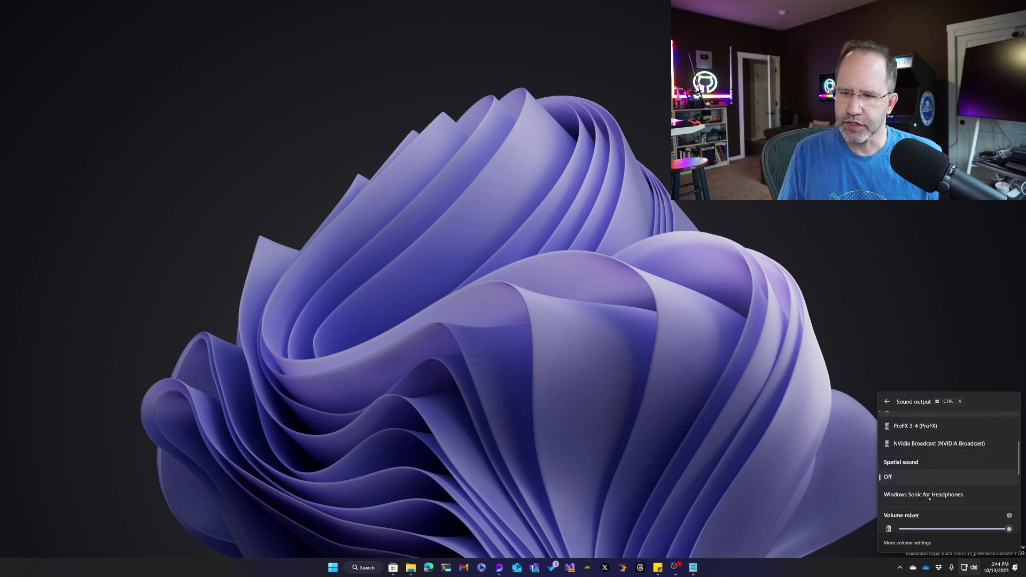
pyautogui.scroll(-3, 929, 498)
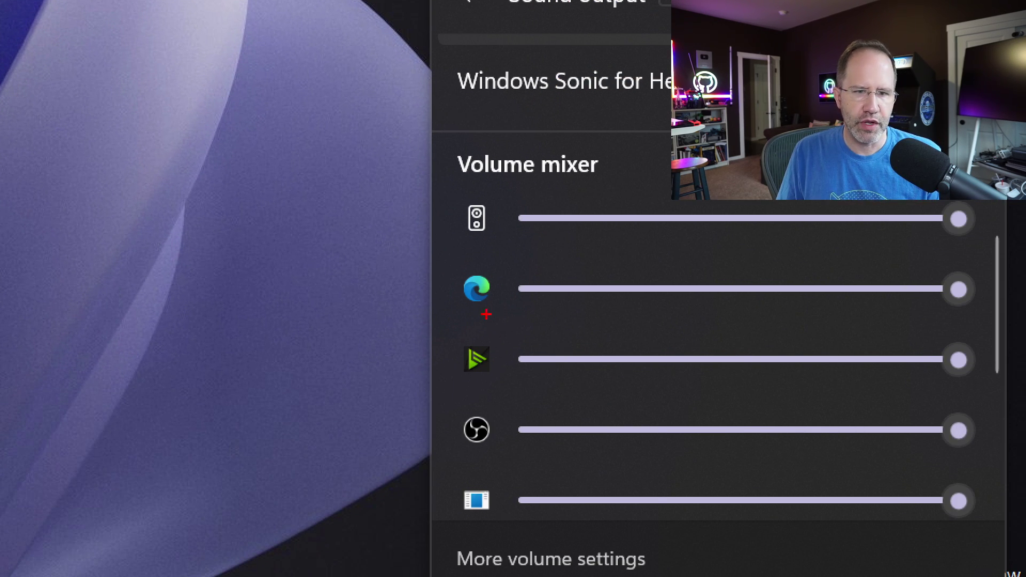
pyautogui.moveTo(452, 357); pyautogui.dragTo(361, 387)
pyautogui.moveTo(449, 289); pyautogui.dragTo(353, 309)
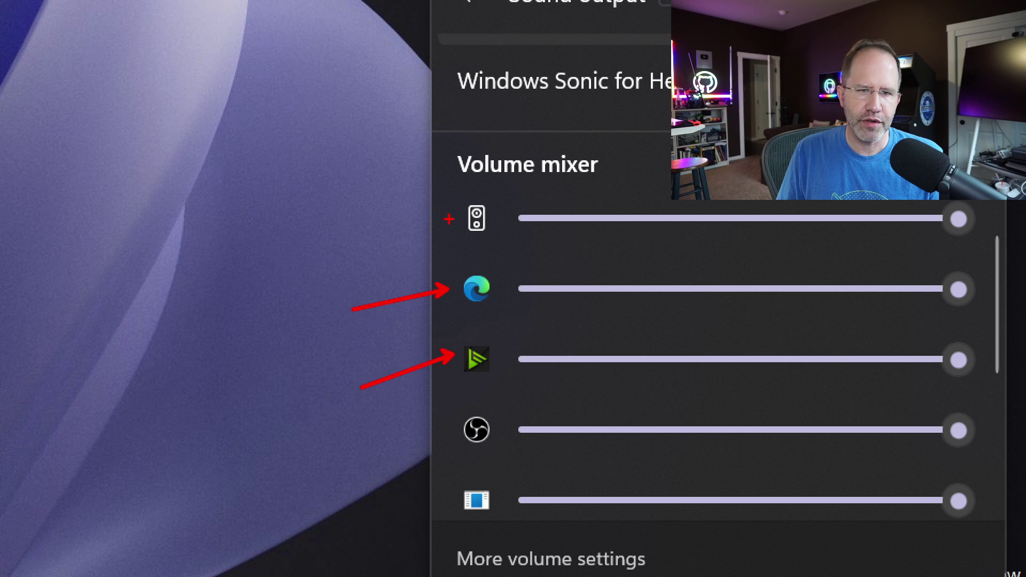
pyautogui.moveTo(449, 219); pyautogui.dragTo(333, 259)
pyautogui.moveTo(445, 427); pyautogui.dragTo(281, 455)
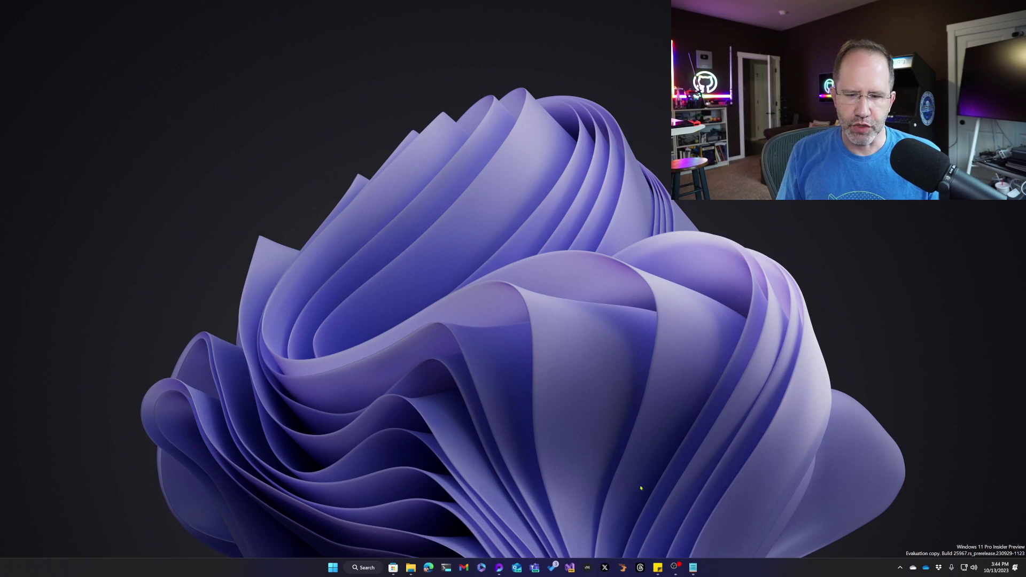
# Restore the Store window on the EarTrumpet page and install EarTrumpet (1.76 MB)
pyautogui.click(393, 567)
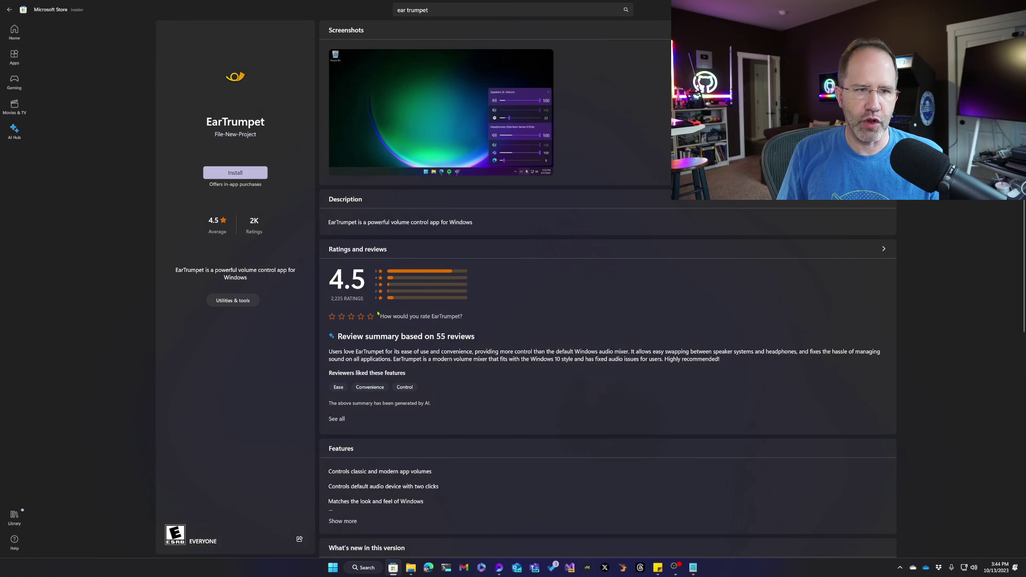
pyautogui.moveTo(303, 16); pyautogui.dragTo(394, 105)
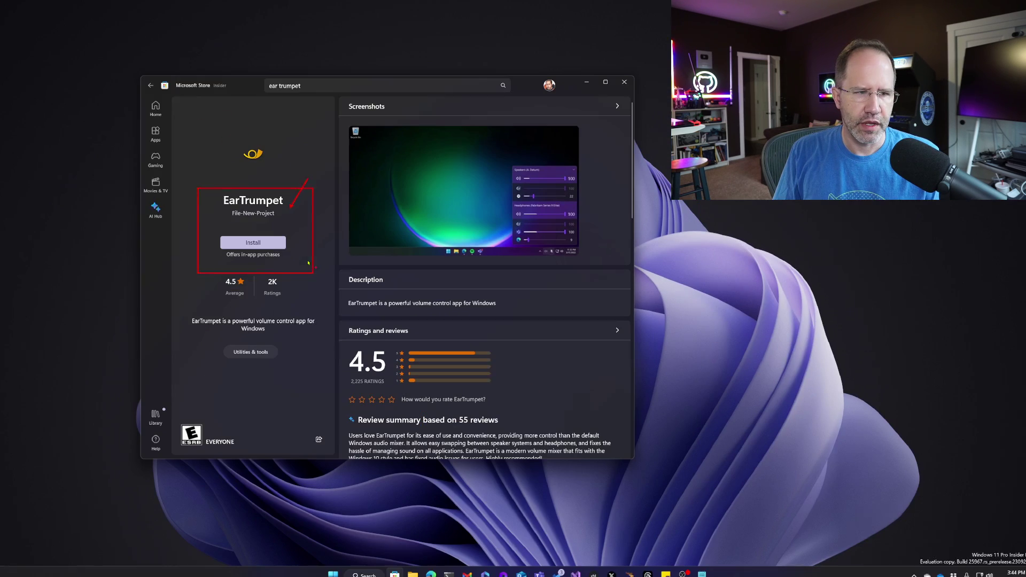
pyautogui.click(187, 273)
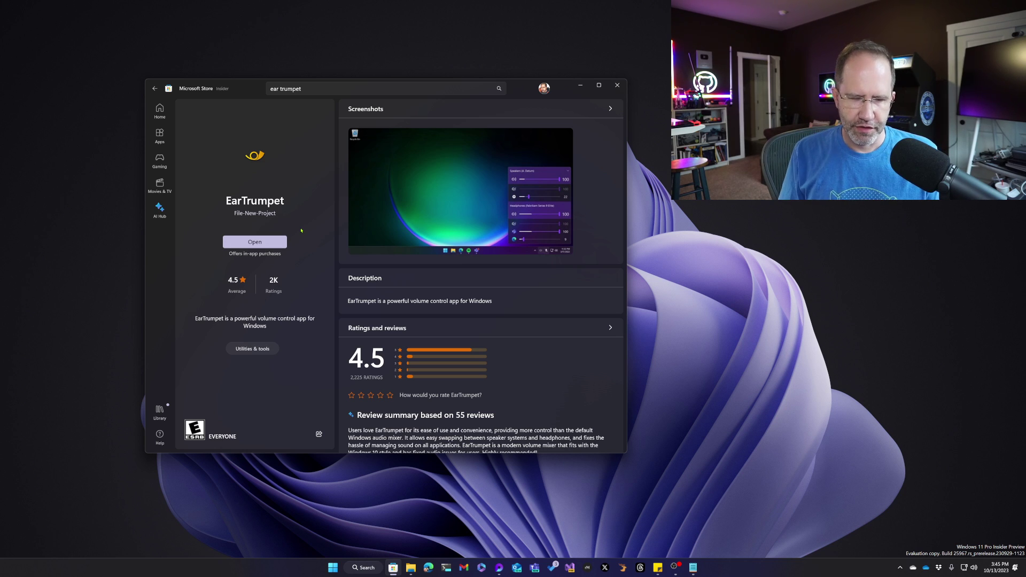
# Launch EarTrumpet, close its welcome screen, and show the hidden tray icons
pyautogui.click(255, 241)
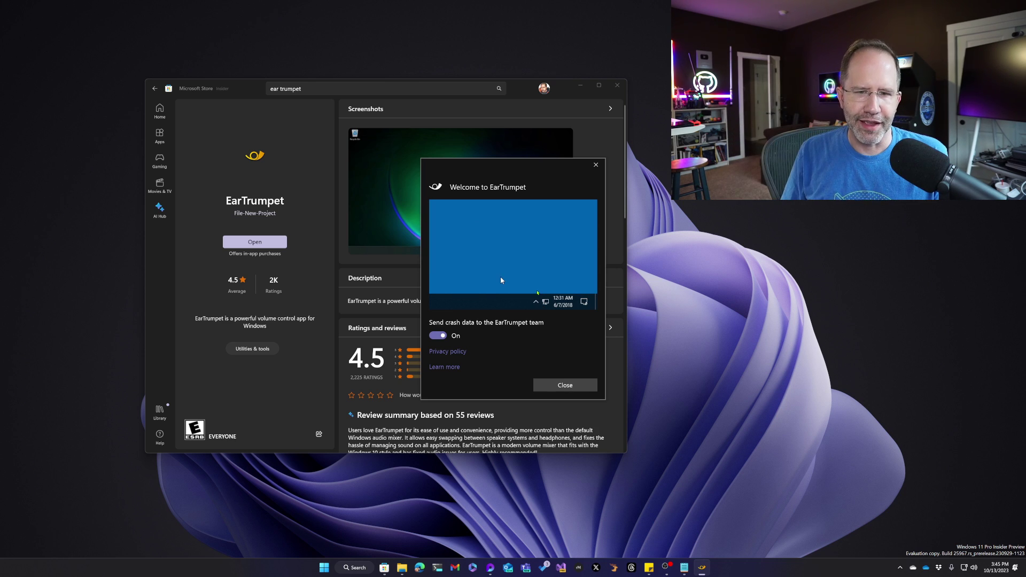
pyautogui.click(552, 385)
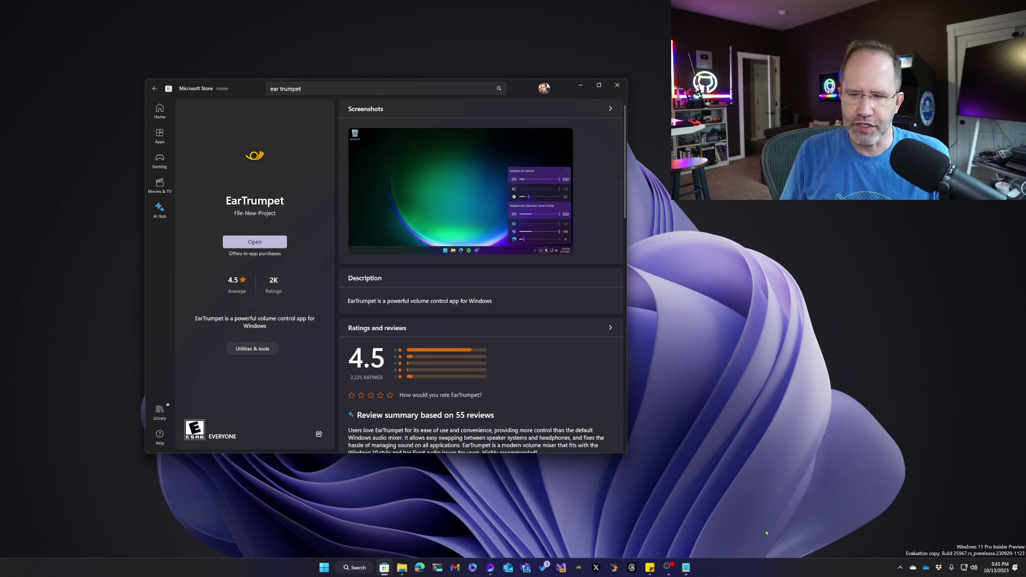
pyautogui.click(897, 569)
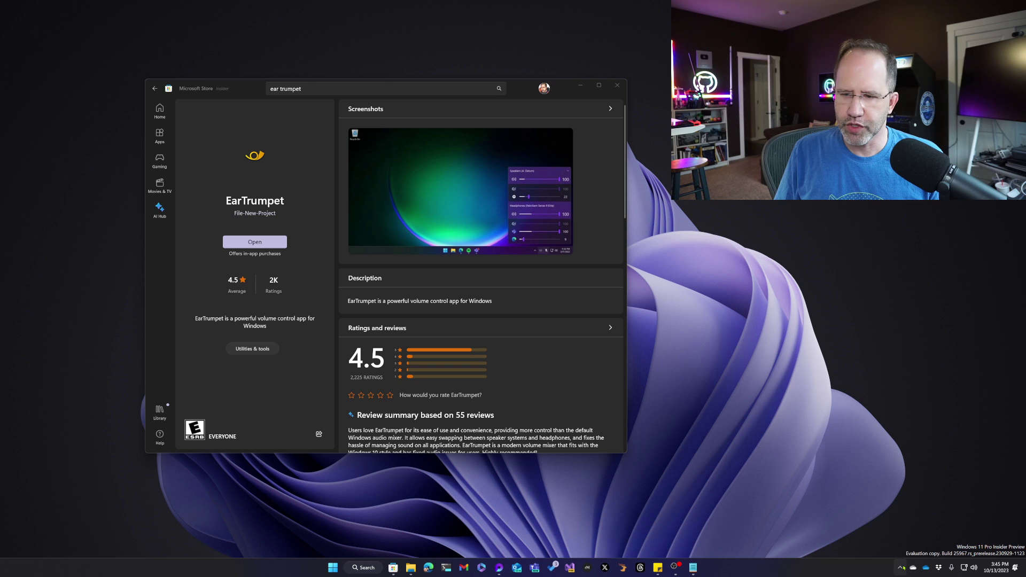
# Move EarTrumpet's icon from the hidden icons onto the taskbar, then test its mixer showing Main 5.1 Speakers at 70
pyautogui.click(903, 567)
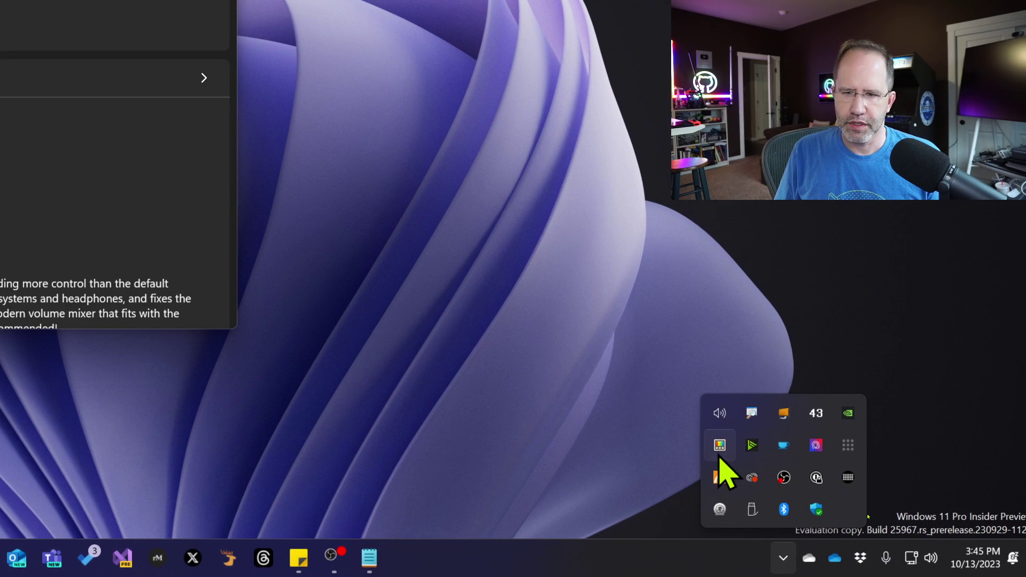
pyautogui.moveTo(868, 495); pyautogui.dragTo(873, 514)
pyautogui.moveTo(729, 446); pyautogui.dragTo(801, 560)
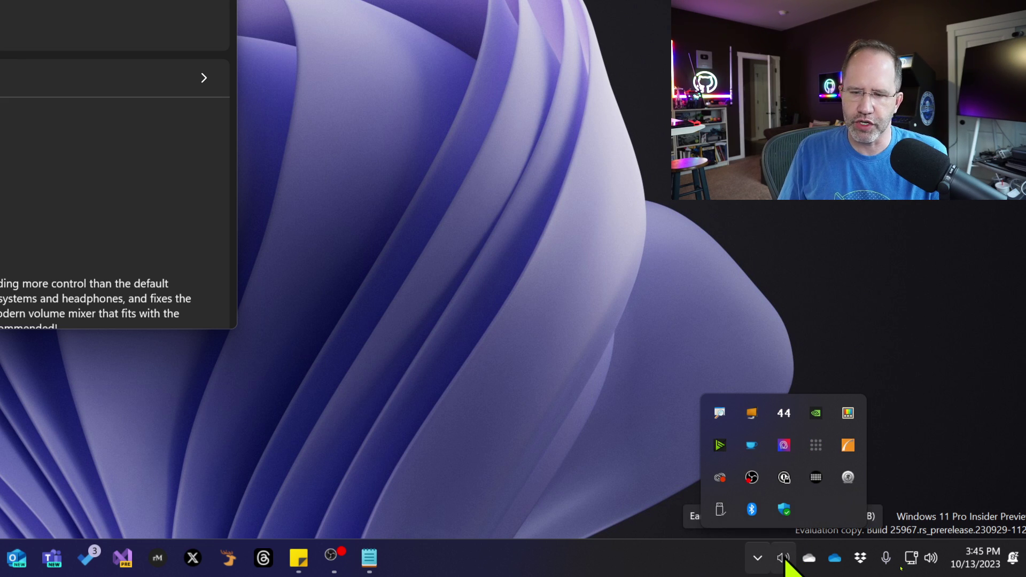
pyautogui.click(771, 550)
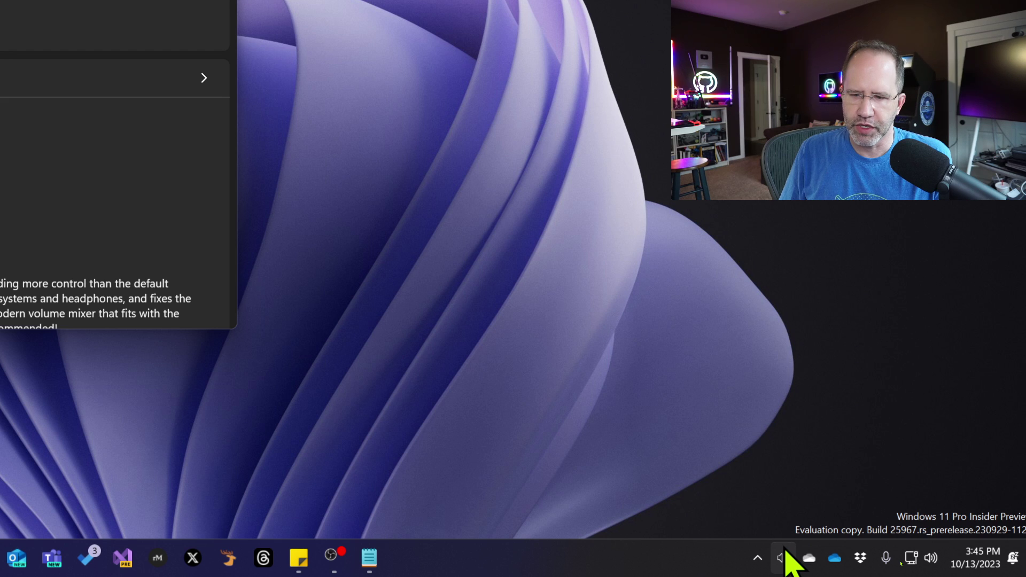
pyautogui.click(784, 556)
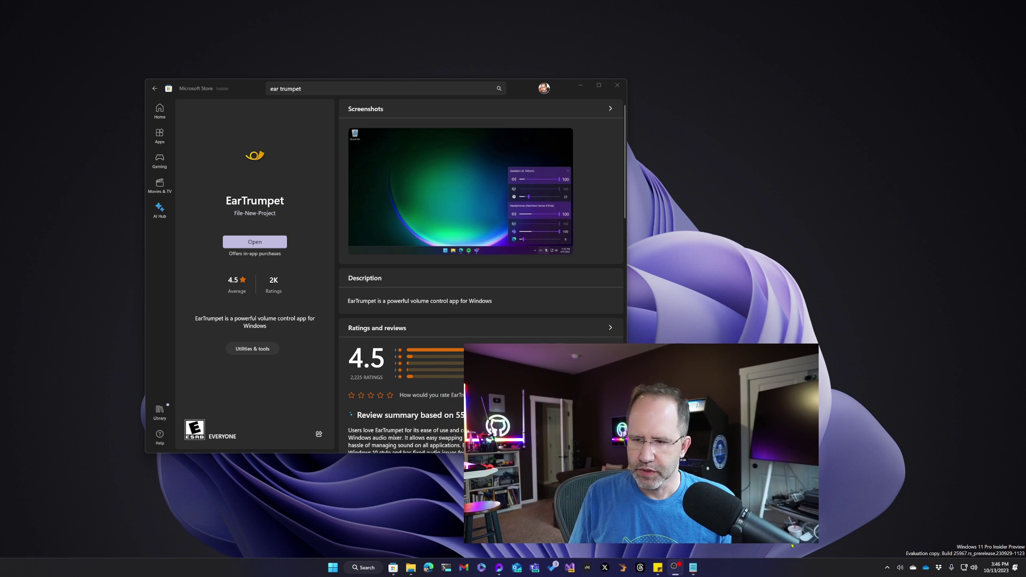
pyautogui.click(902, 569)
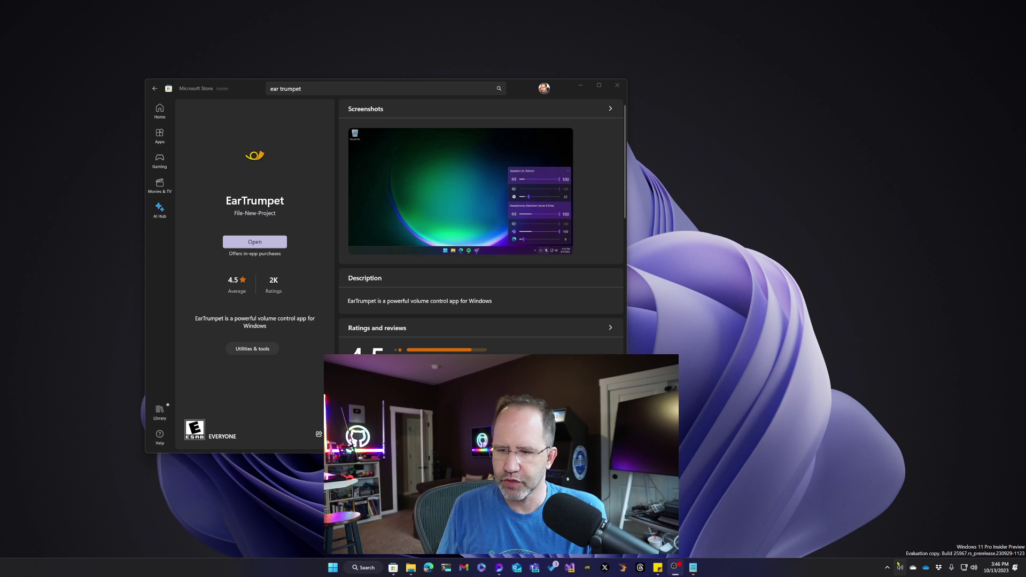
pyautogui.click(899, 565)
pyautogui.click(946, 378)
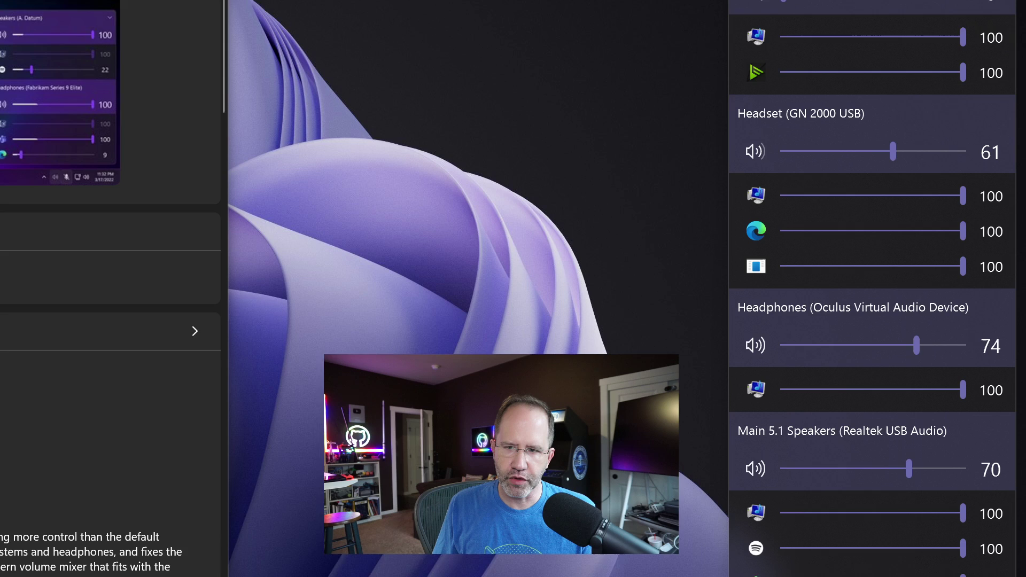
pyautogui.click(905, 478)
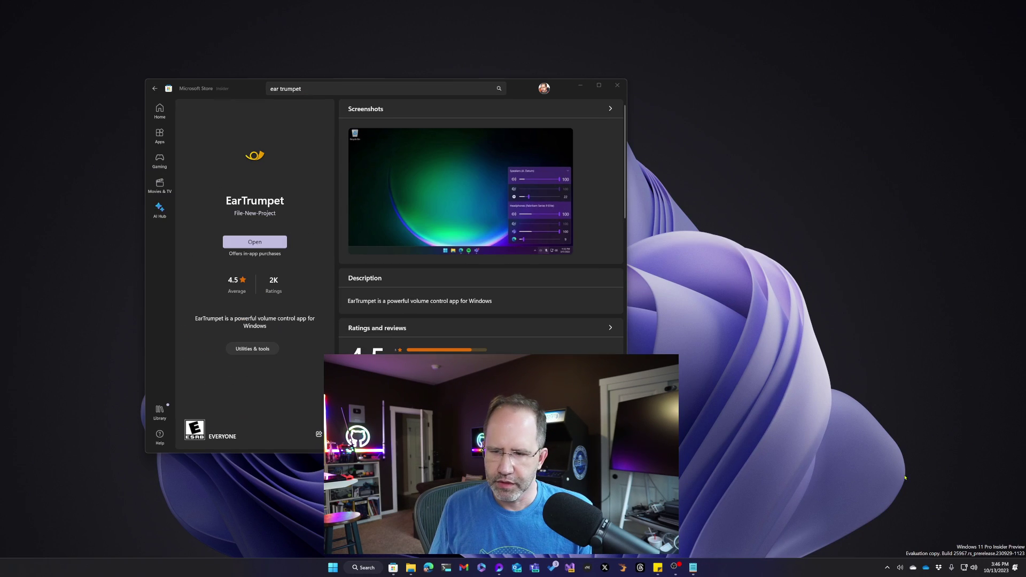
pyautogui.rightClick(897, 572)
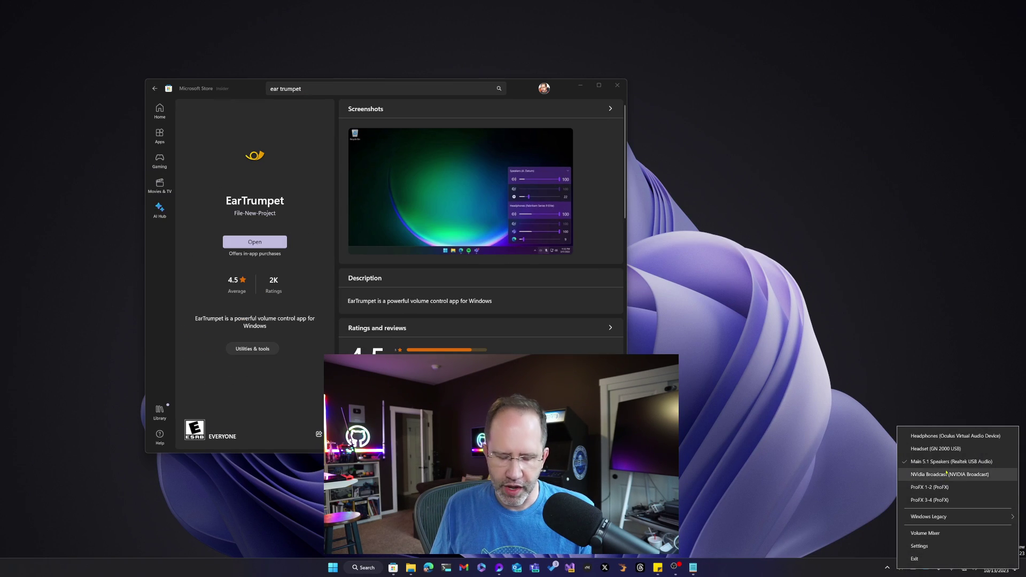